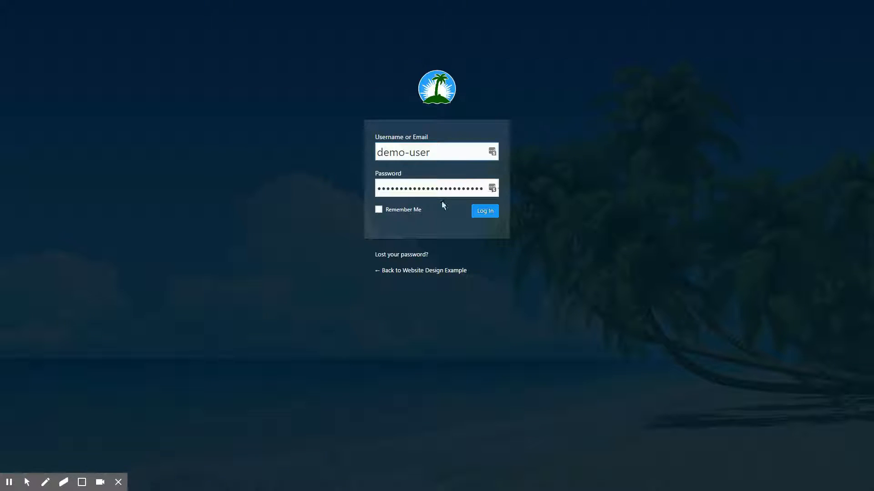
# - Log in to the site's admin area with the credentials already filled in
pyautogui.click(449, 186)
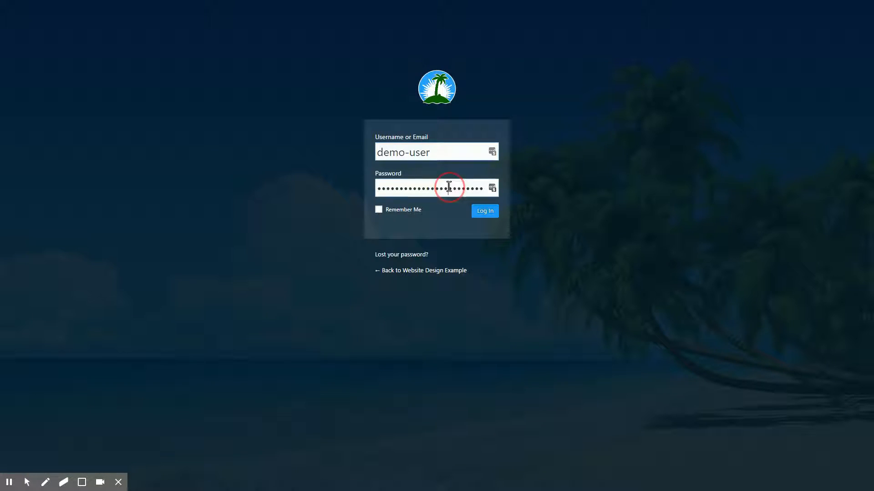
pyautogui.click(485, 216)
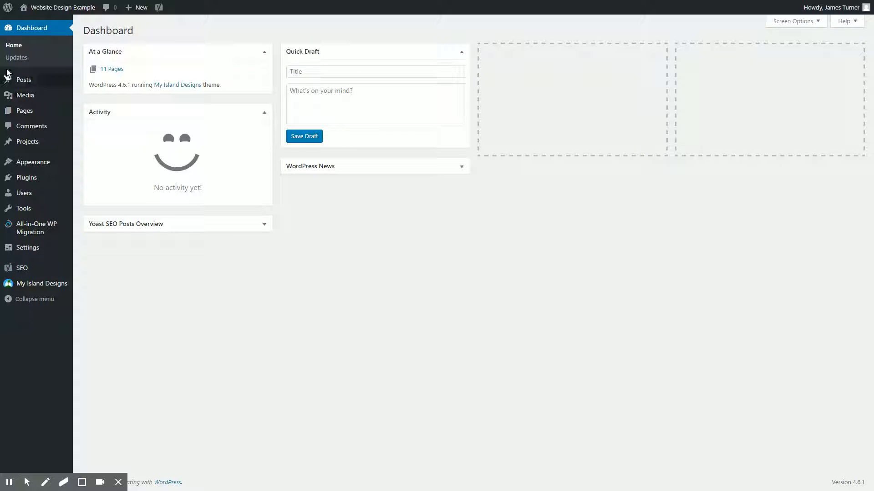
# - Open the About Us page for editing from the list of all pages
pyautogui.moveTo(41, 117)
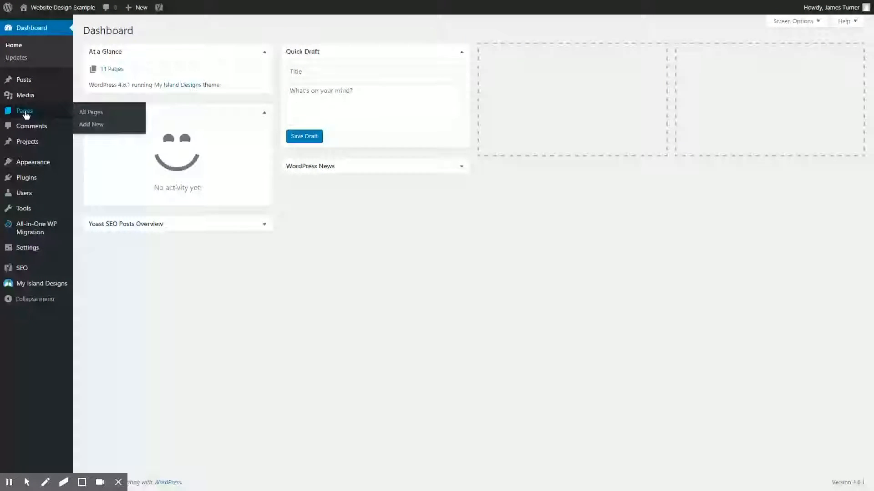
pyautogui.click(26, 114)
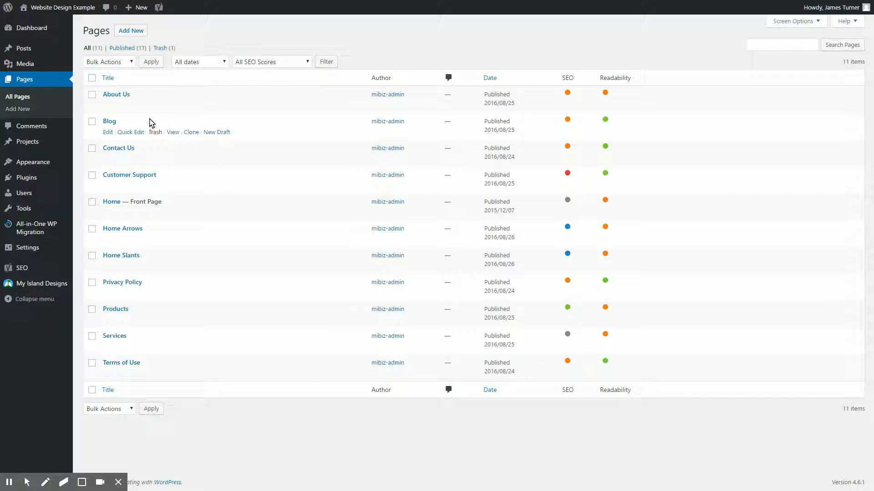
pyautogui.click(115, 96)
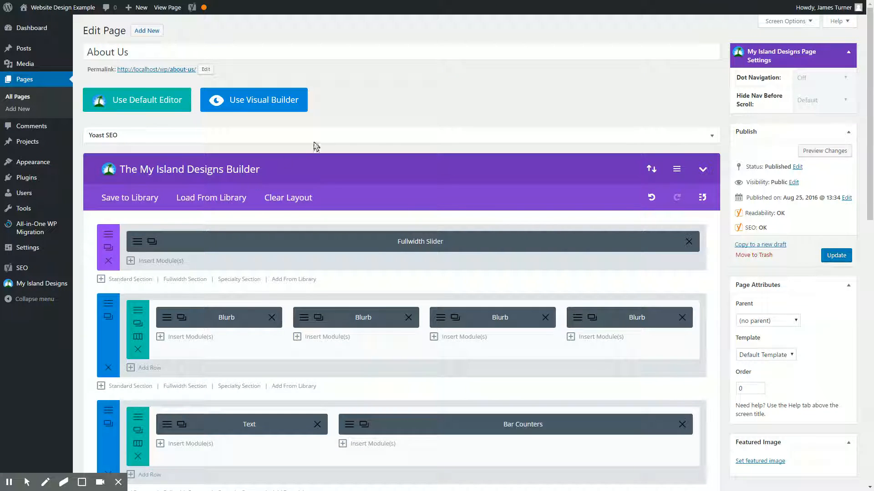
# - Examine the sections, rows and modules that make up the About Us layout, down to the Call To Action section
pyautogui.scroll(-2, 425, 165)
pyautogui.scroll(-2, 357, 283)
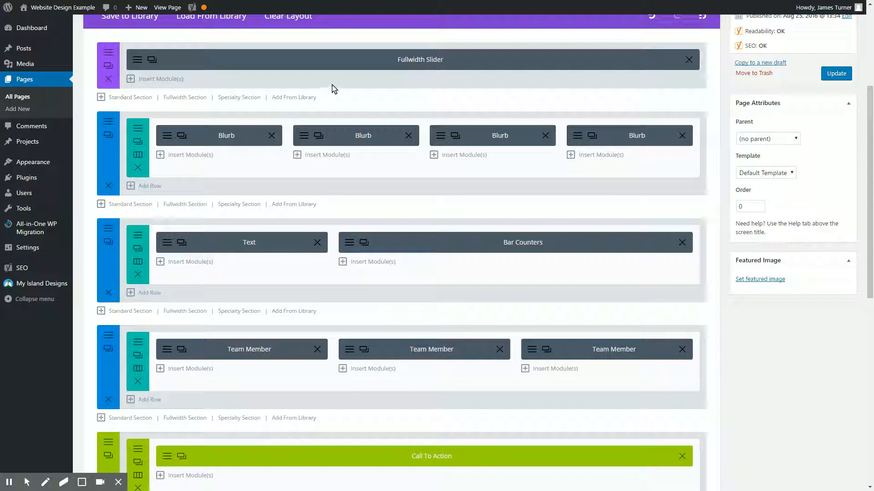
pyautogui.moveTo(331, 84)
pyautogui.mouseDown()
pyautogui.moveTo(335, 197)
pyautogui.moveTo(335, 88)
pyautogui.mouseUp()
pyautogui.scroll(2, 262, 153)
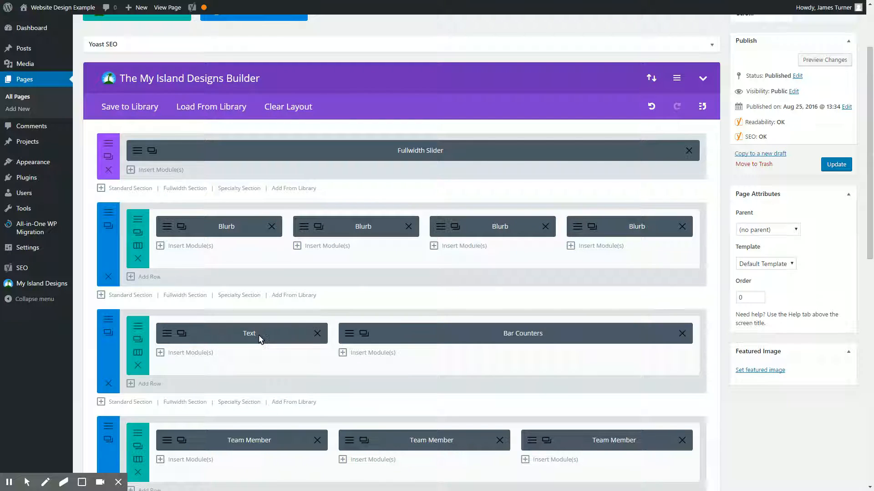
pyautogui.scroll(-3, 445, 337)
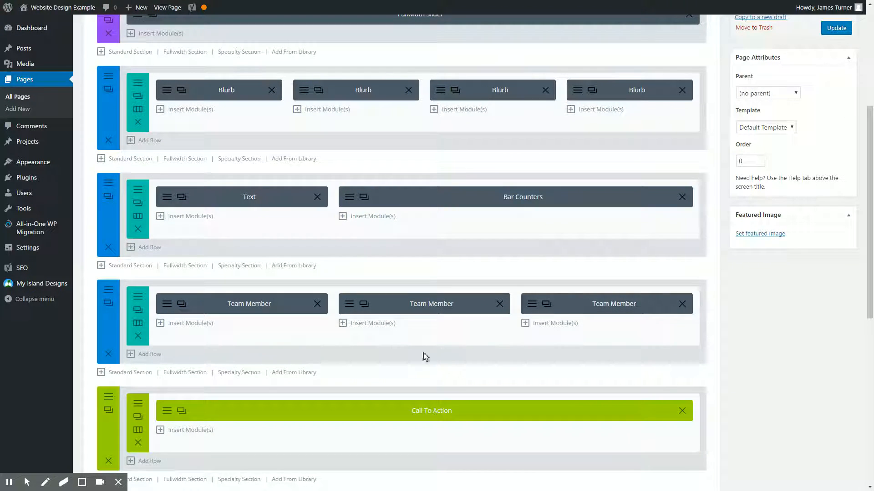
pyautogui.scroll(-2, 318, 357)
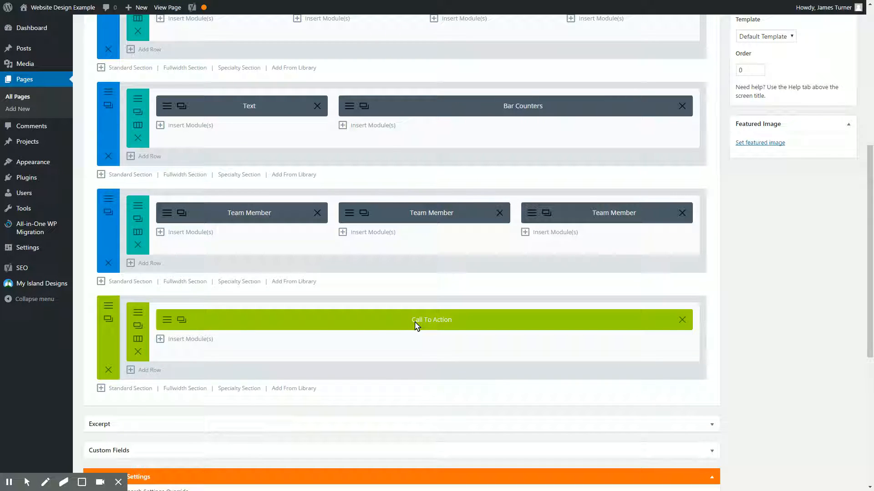
pyautogui.scroll(-2, 285, 348)
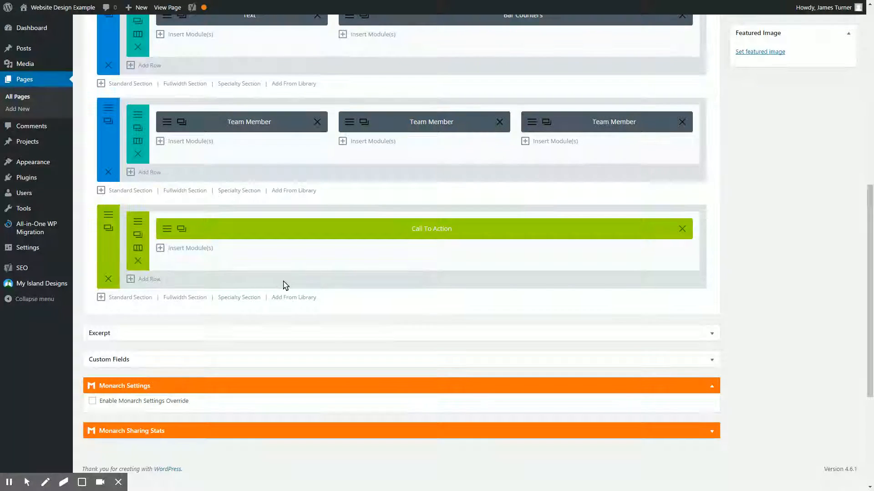
# - View the Call To Action module's settings, then save and exit them
pyautogui.click(167, 233)
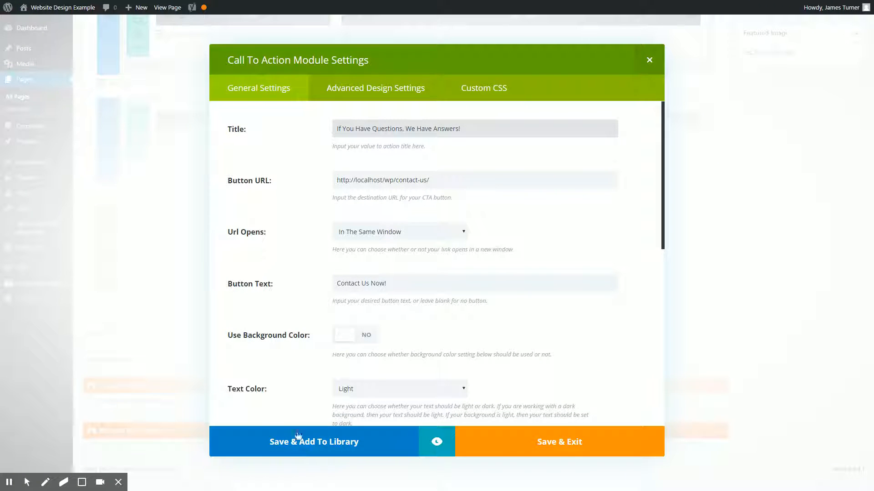
pyautogui.click(568, 444)
# - Switch the About Us page to the Visual Builder
pyautogui.click(870, 329)
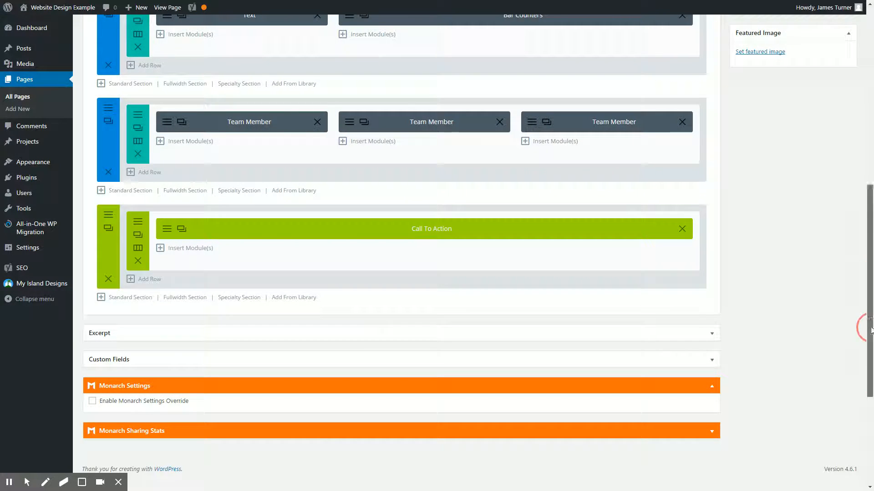
pyautogui.moveTo(871, 330); pyautogui.dragTo(870, 151)
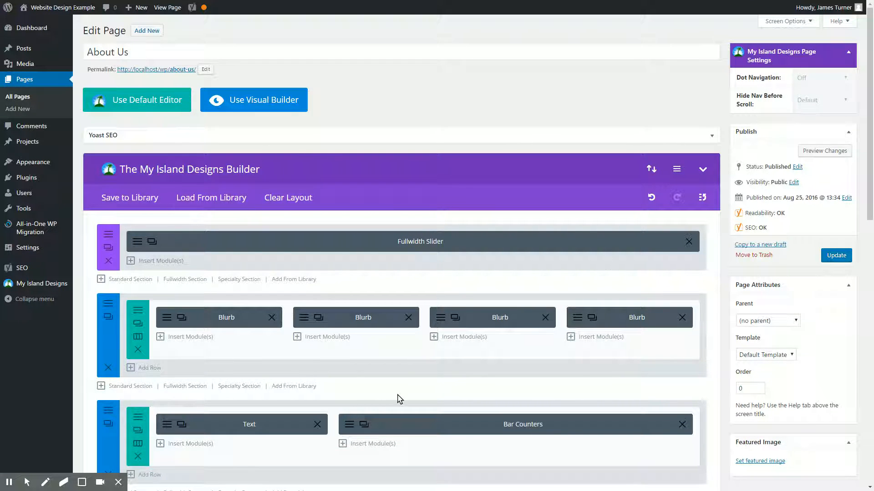
pyautogui.scroll(-5, 321, 370)
pyautogui.scroll(-2, 321, 370)
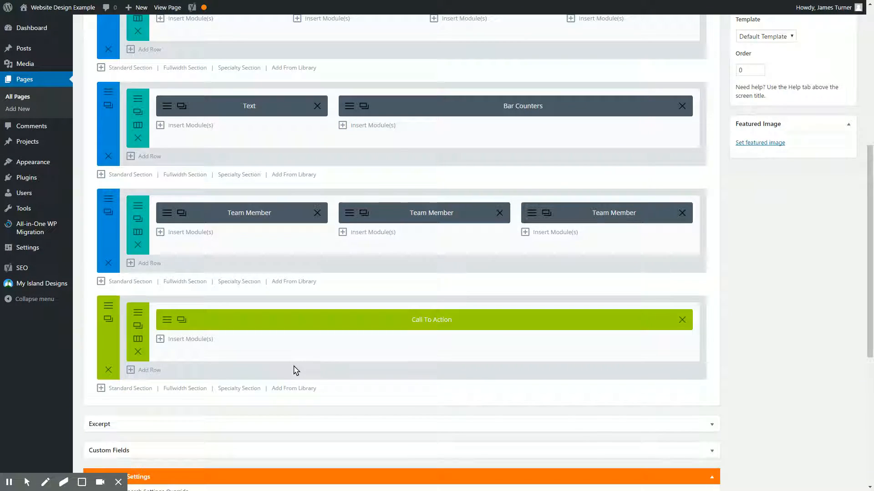
pyautogui.scroll(7, 333, 357)
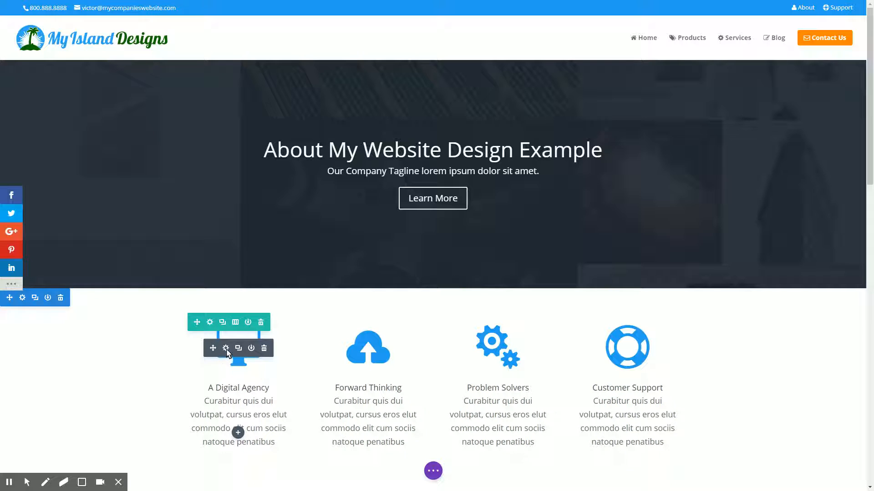
# - Make the body text of the "A Digital Agency" blurb bold and format it as a block quote
pyautogui.scroll(-3, 227, 373)
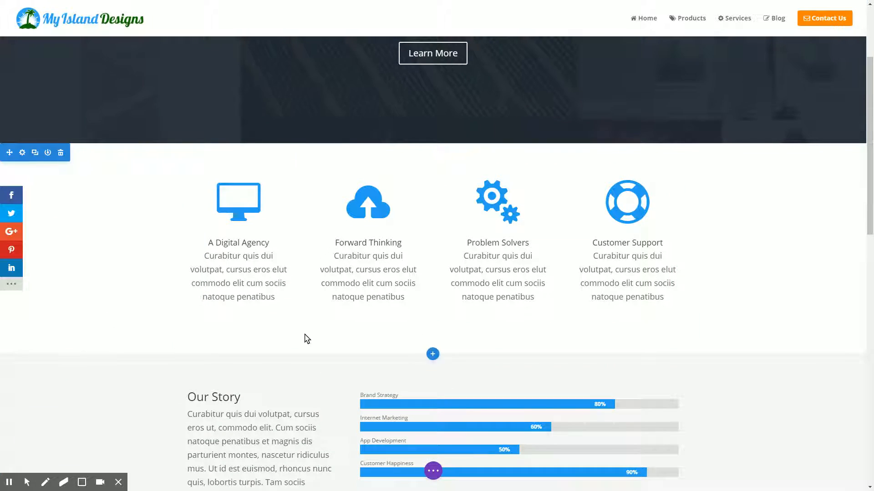
pyautogui.scroll(-4, 307, 338)
pyautogui.scroll(5, 235, 319)
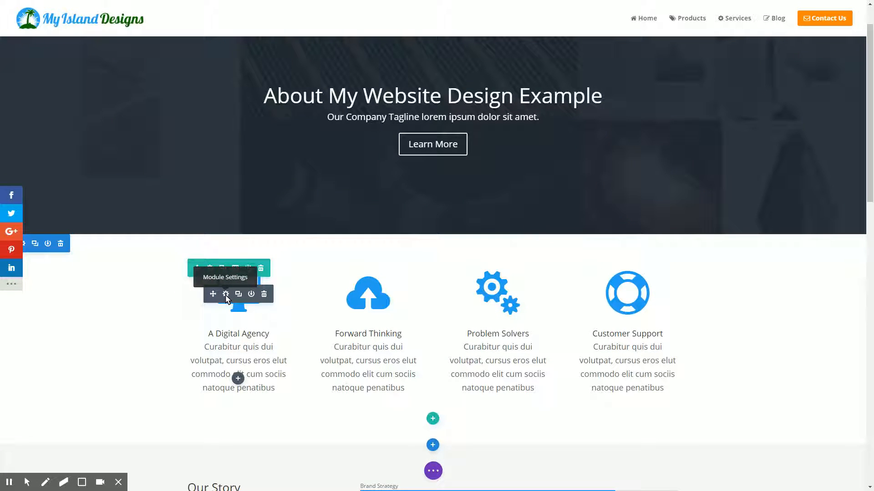
pyautogui.scroll(2, 284, 320)
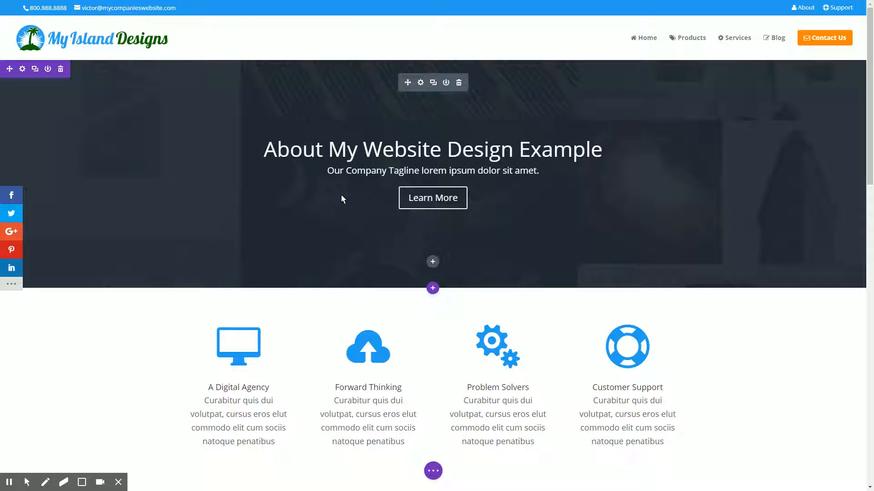
pyautogui.scroll(-4, 343, 201)
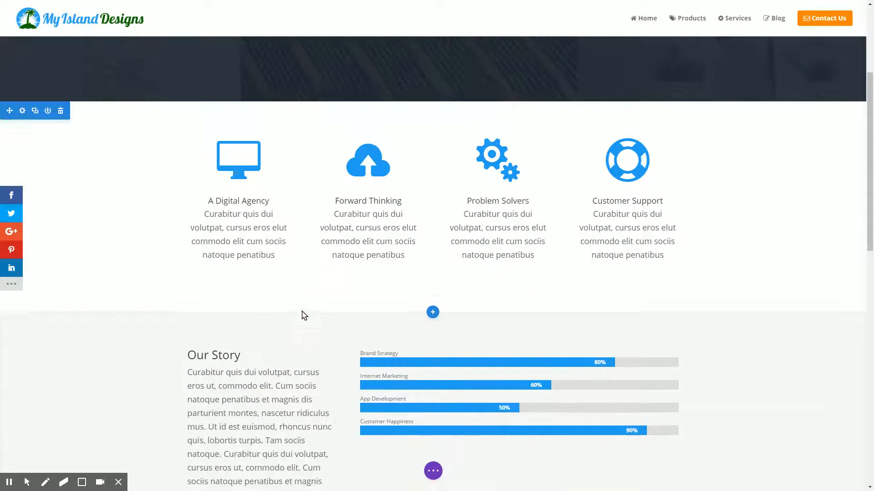
pyautogui.moveTo(276, 256); pyautogui.dragTo(203, 216)
pyautogui.click(210, 223)
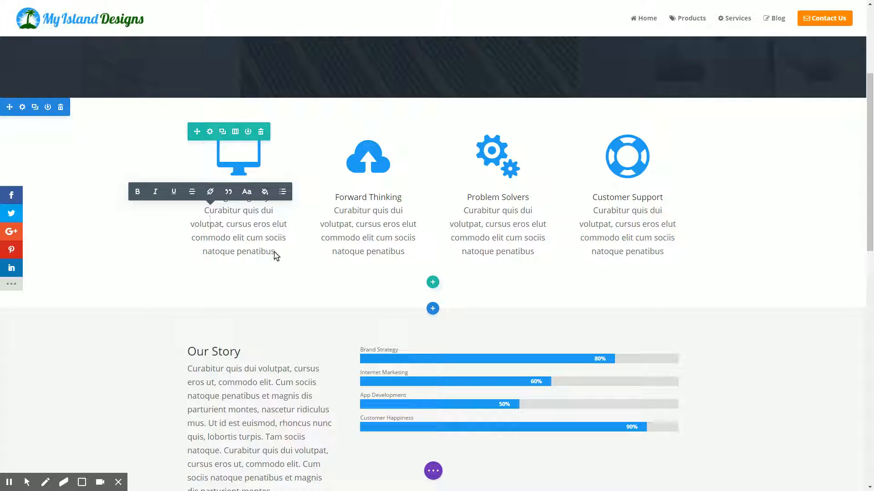
pyautogui.moveTo(276, 256); pyautogui.dragTo(193, 220)
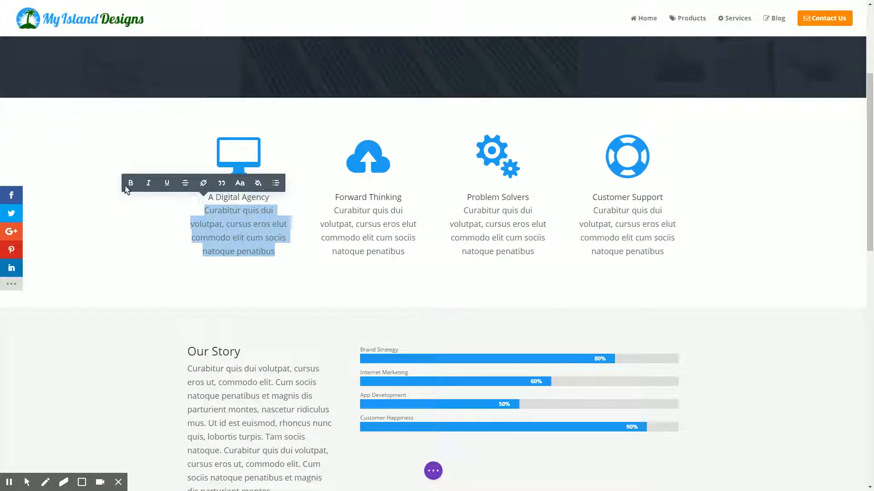
pyautogui.click(130, 183)
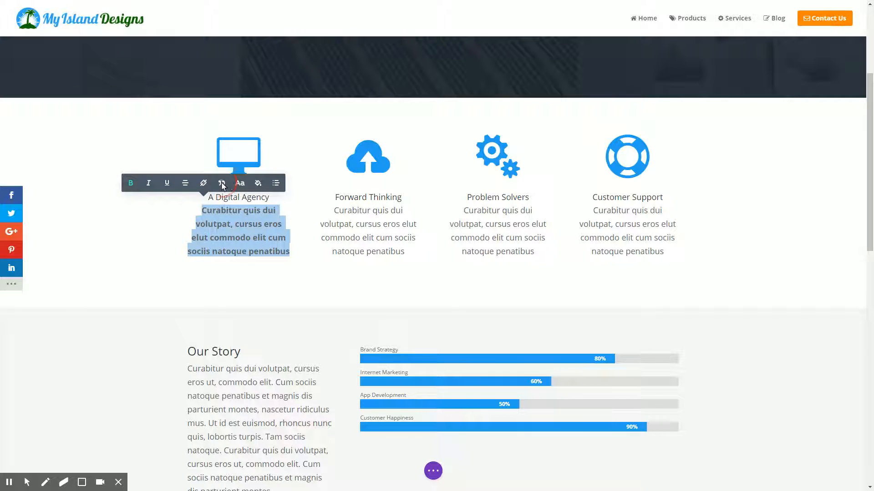
pyautogui.click(222, 185)
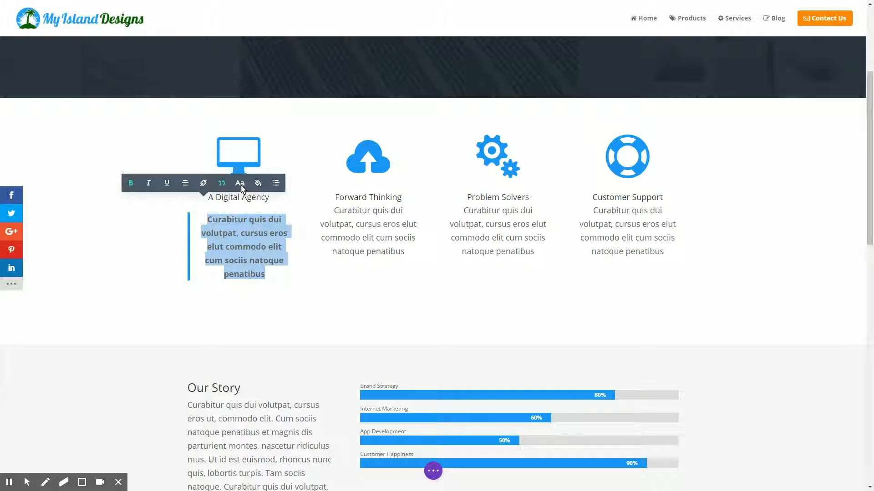
pyautogui.click(240, 185)
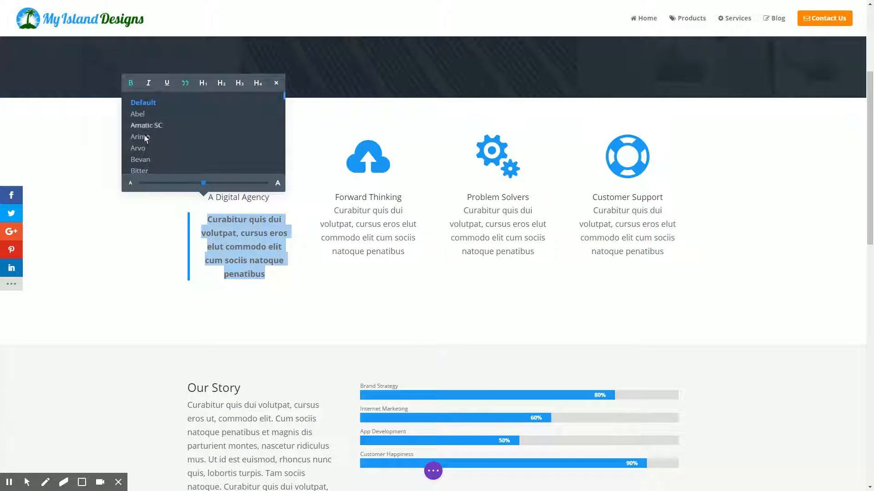
pyautogui.click(277, 84)
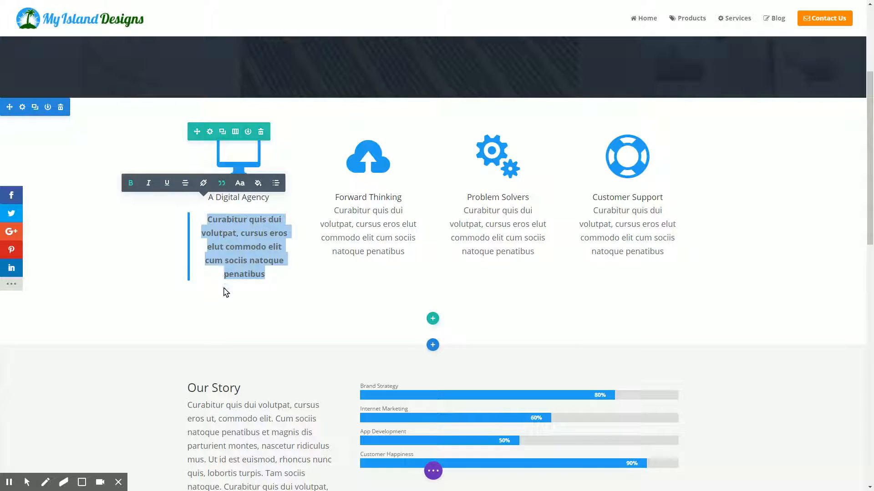
# - Color the quoted body text of the "A Digital Agency" blurb red (#e02b20)
pyautogui.click(297, 284)
pyautogui.moveTo(269, 275); pyautogui.dragTo(205, 222)
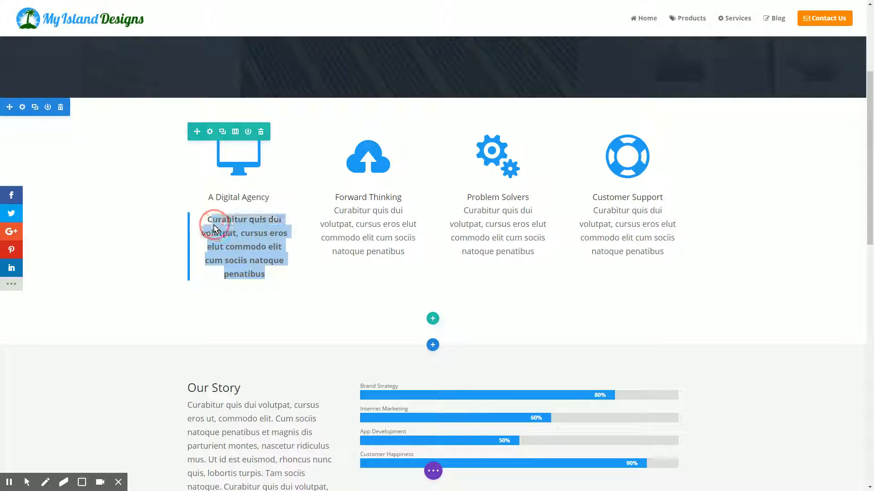
pyautogui.click(258, 198)
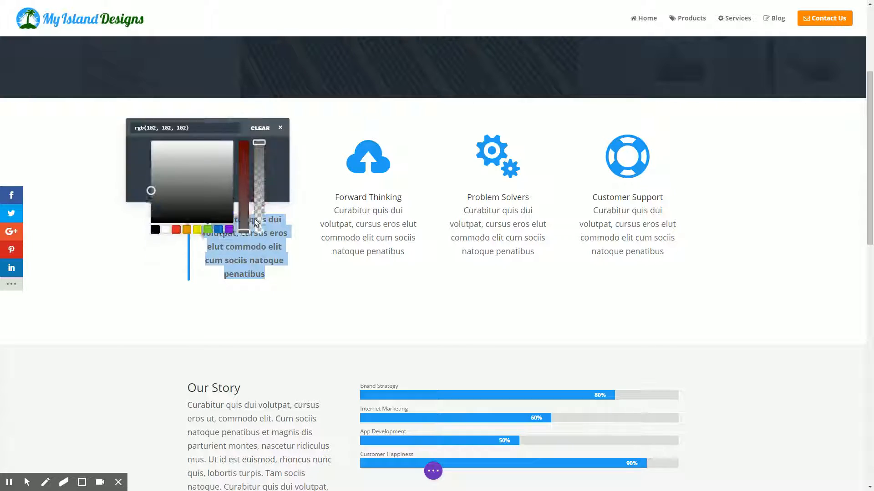
pyautogui.click(176, 191)
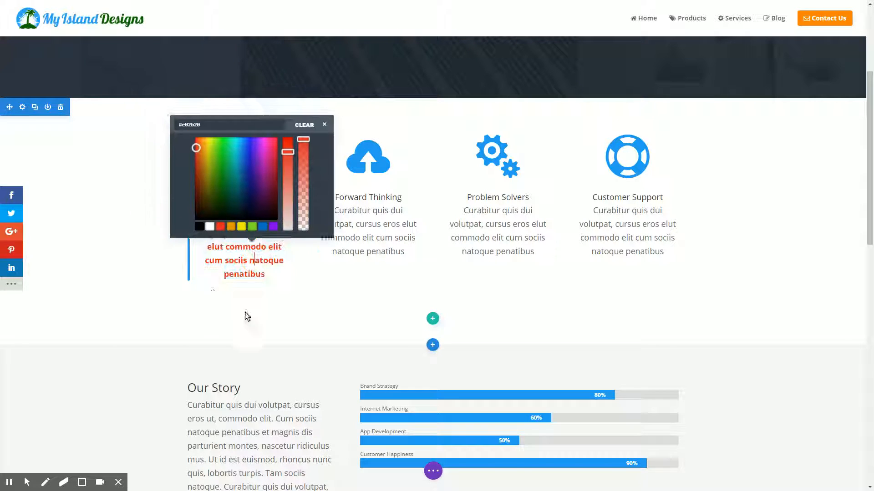
pyautogui.click(328, 128)
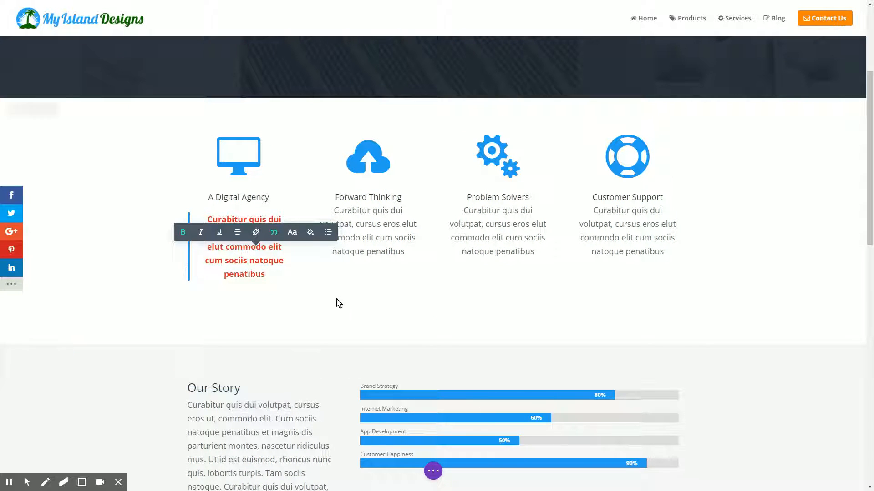
# - Undo the blurb edit through the editing history, going back to the Loaded Page state, and accept it
pyautogui.click(433, 471)
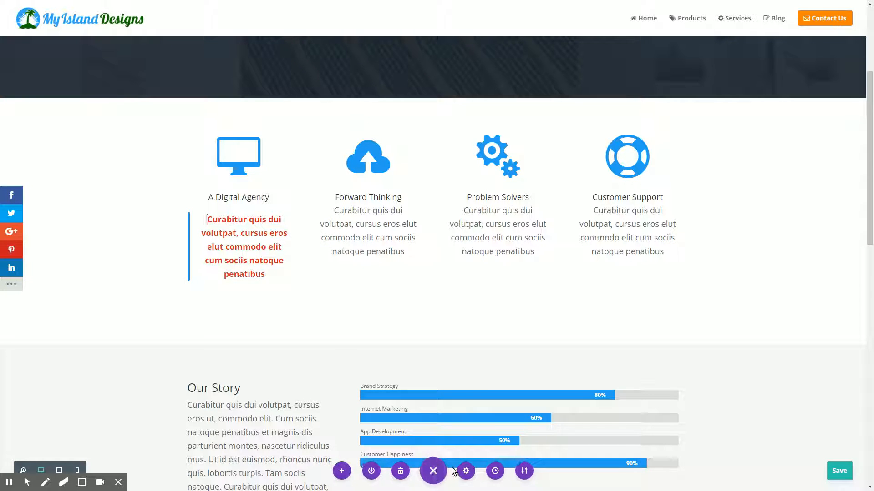
pyautogui.click(496, 472)
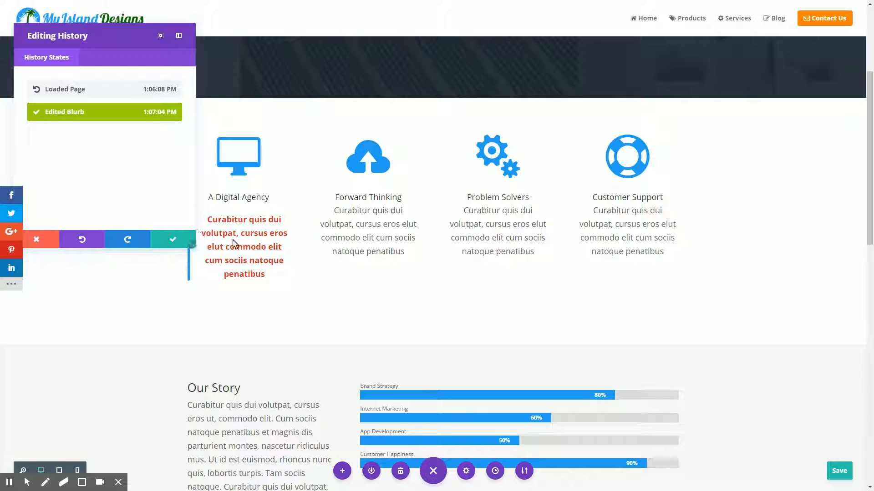
pyautogui.click(82, 241)
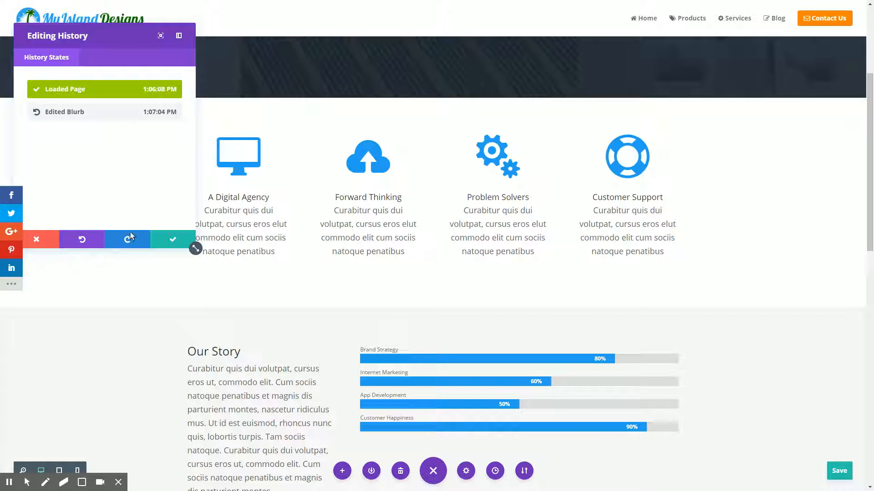
pyautogui.click(173, 241)
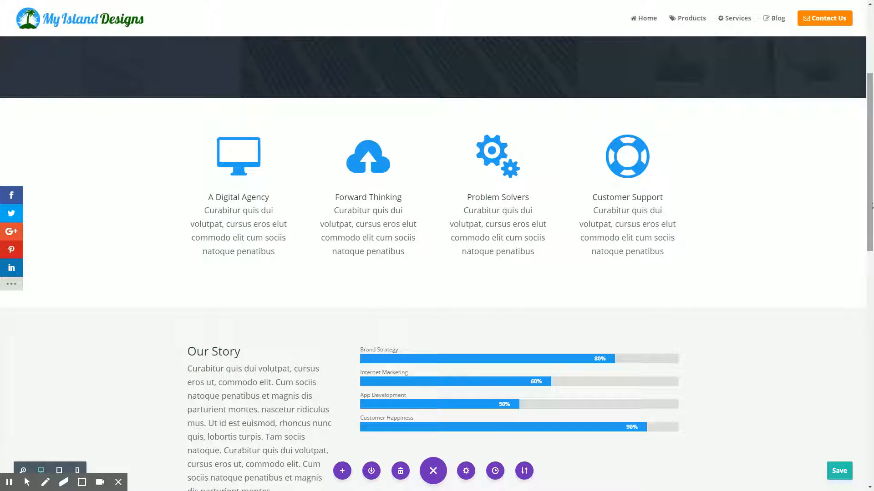
# - Duplicate the "About My Website Design Example" slide in the fullwidth slider's settings
pyautogui.moveTo(870, 202); pyautogui.dragTo(869, 137)
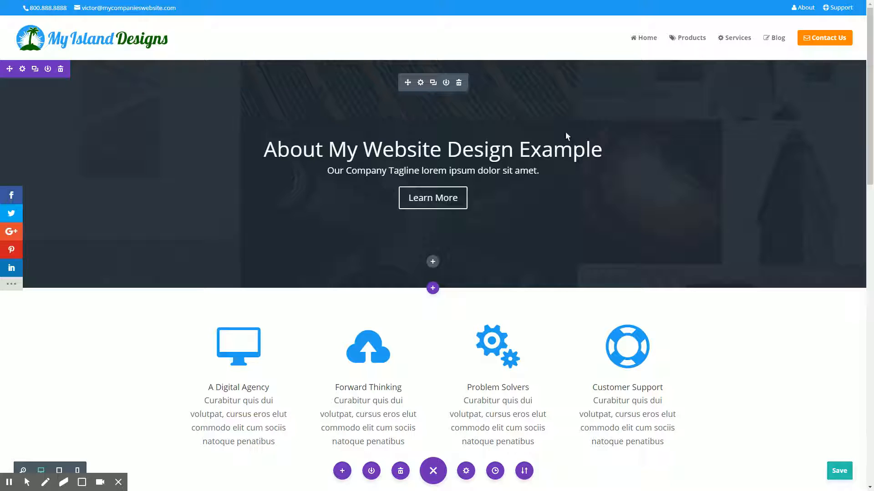
pyautogui.click(420, 83)
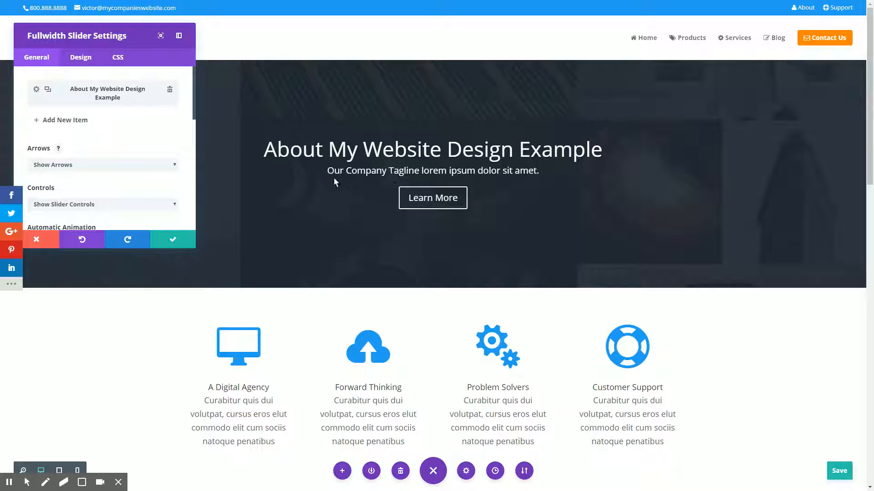
pyautogui.click(48, 90)
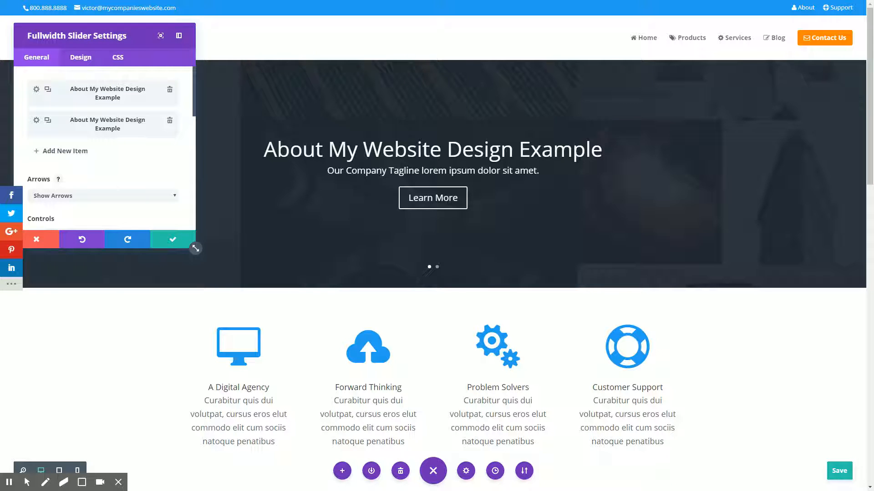
# - Change the heading of the duplicated slide to "About My Island Designs"
pyautogui.click(38, 120)
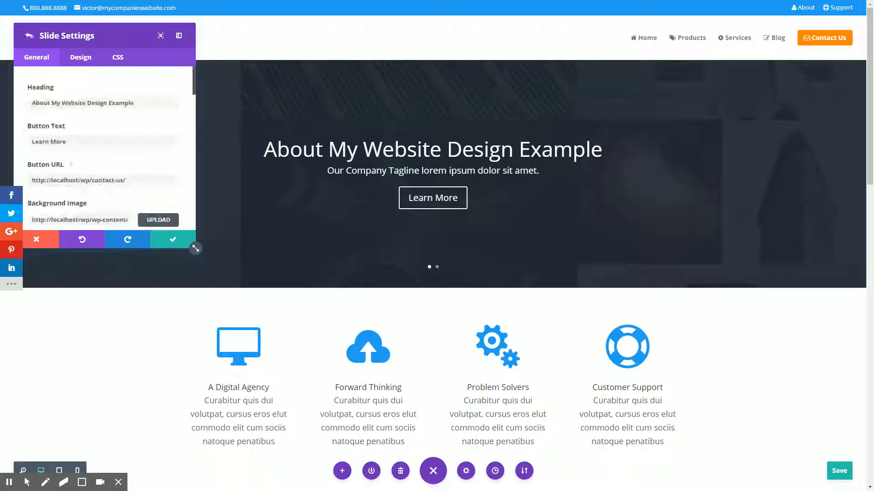
pyautogui.moveTo(142, 103); pyautogui.dragTo(26, 103)
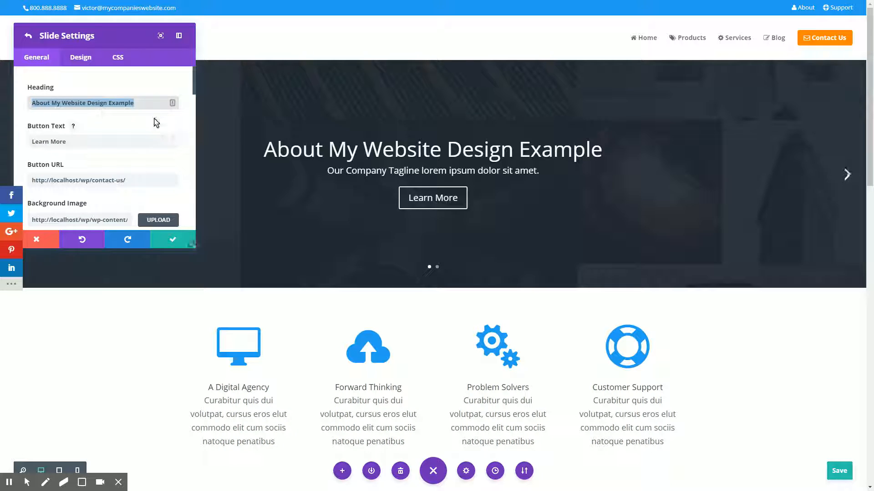
pyautogui.click(141, 103)
pyautogui.moveTo(142, 104); pyautogui.dragTo(63, 101)
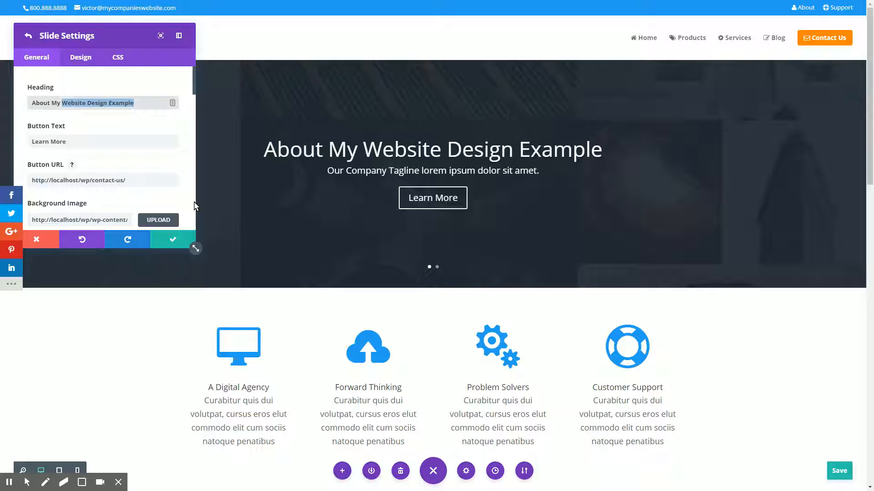
pyautogui.write('Island')
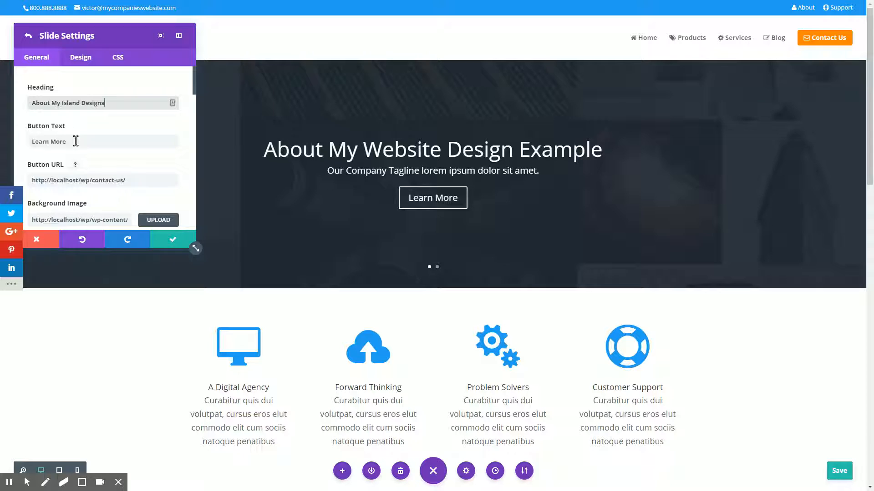
# - Set the duplicated slide's button text to "Contact Us"
pyautogui.moveTo(73, 141); pyautogui.dragTo(25, 146)
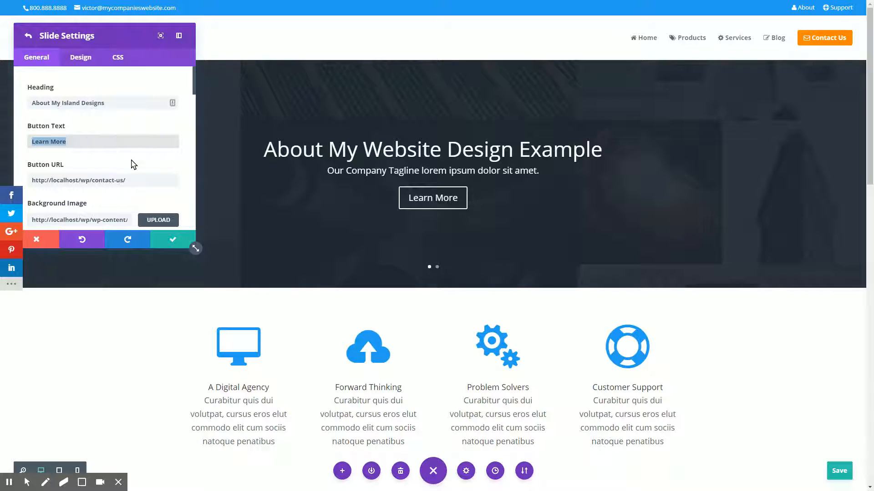
pyautogui.write('Contact Us')
pyautogui.click(129, 181)
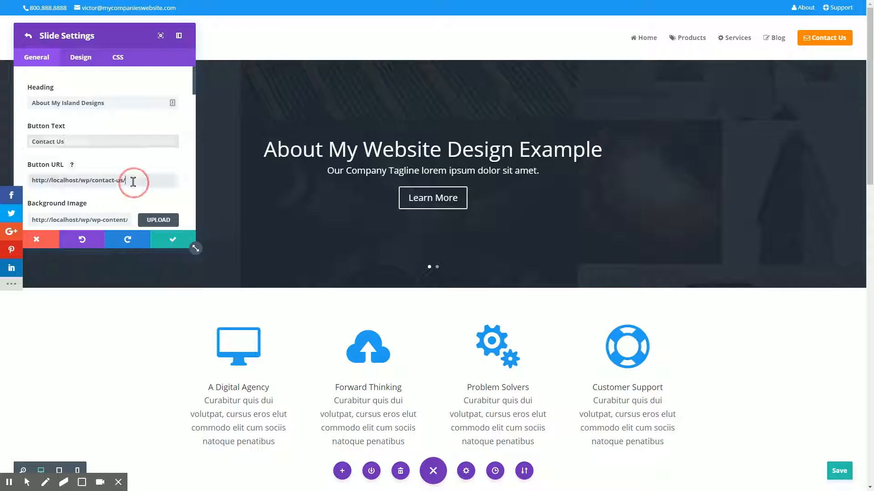
# - Use 02_thumb3.jpg from the media library as the duplicated slide's background image
pyautogui.scroll(-2, 114, 197)
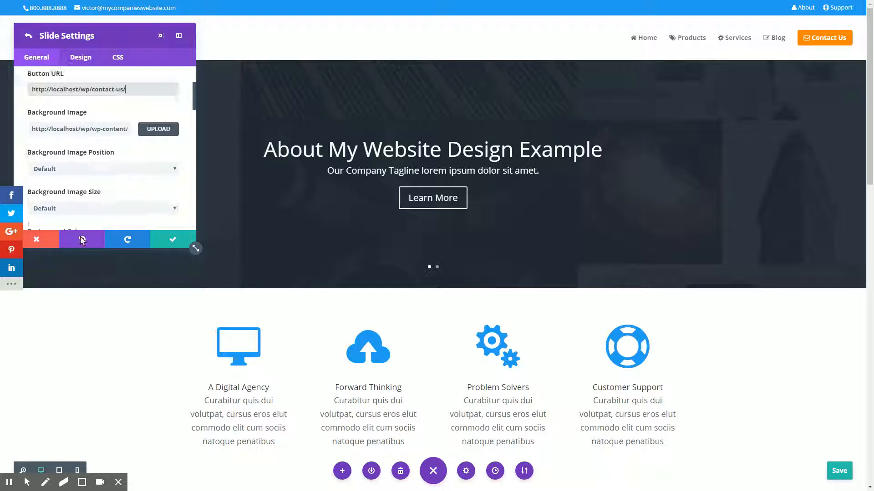
pyautogui.click(80, 130)
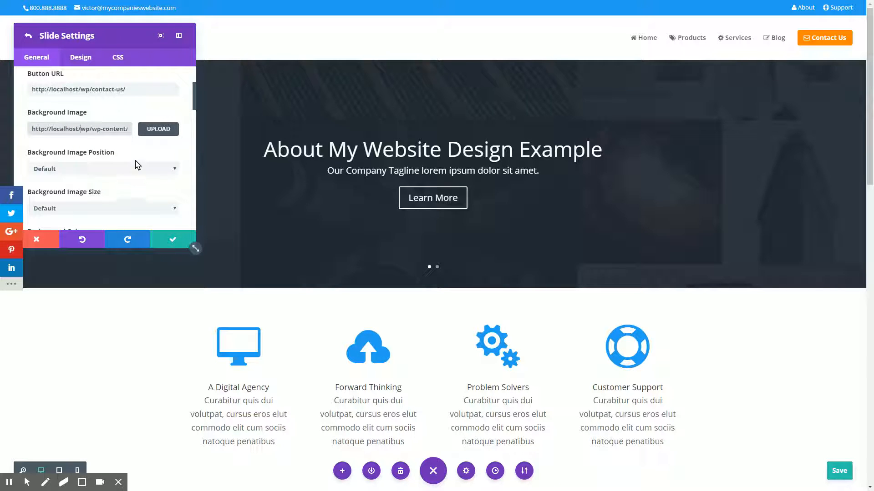
pyautogui.scroll(-1, 123, 157)
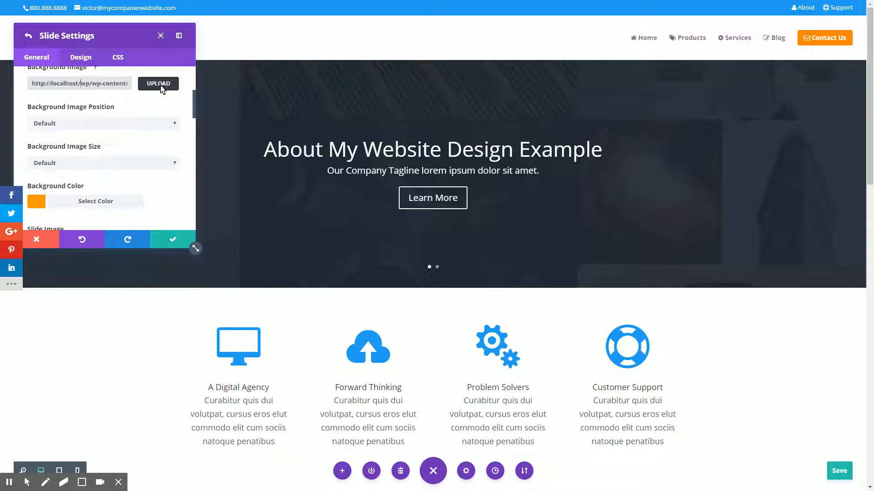
pyautogui.click(159, 84)
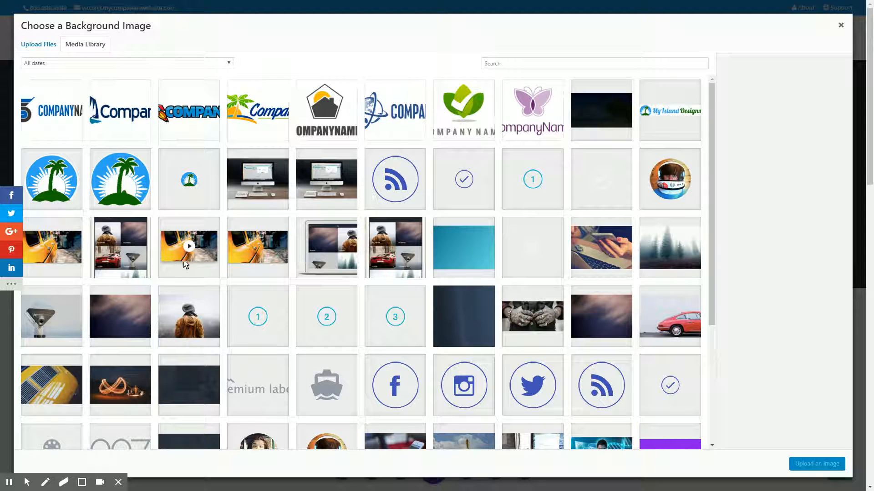
pyautogui.scroll(-1, 184, 268)
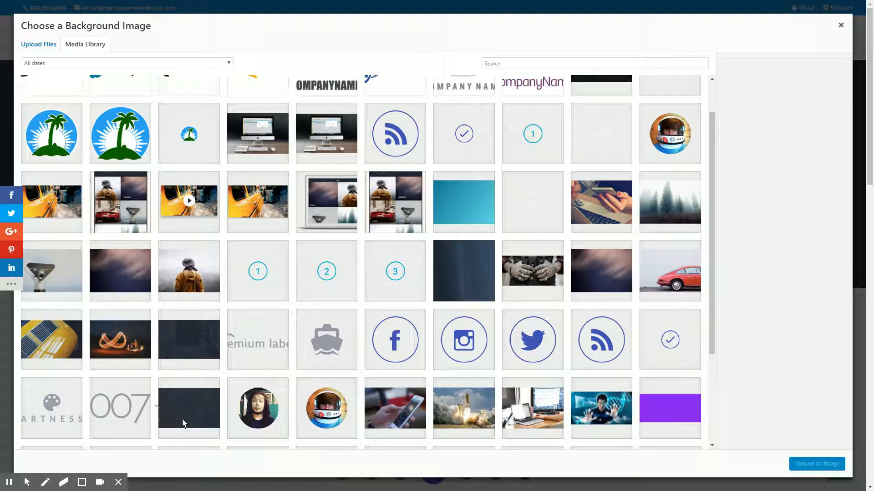
pyautogui.click(591, 283)
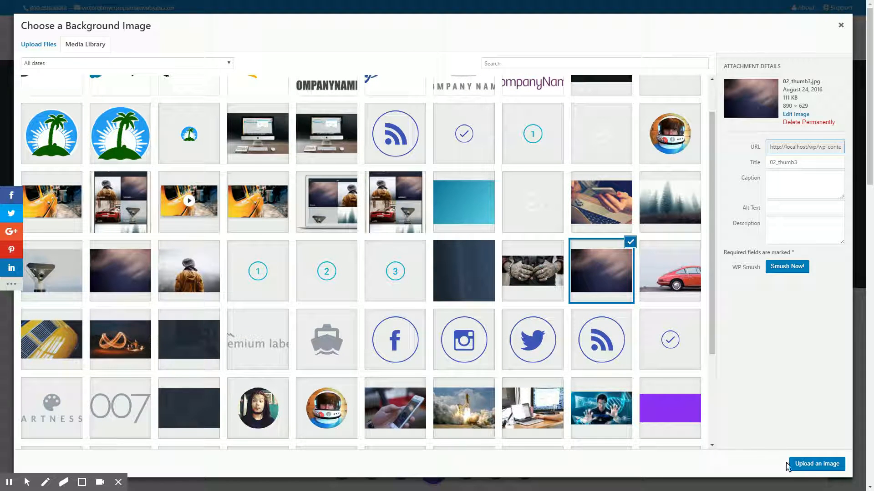
pyautogui.click(812, 465)
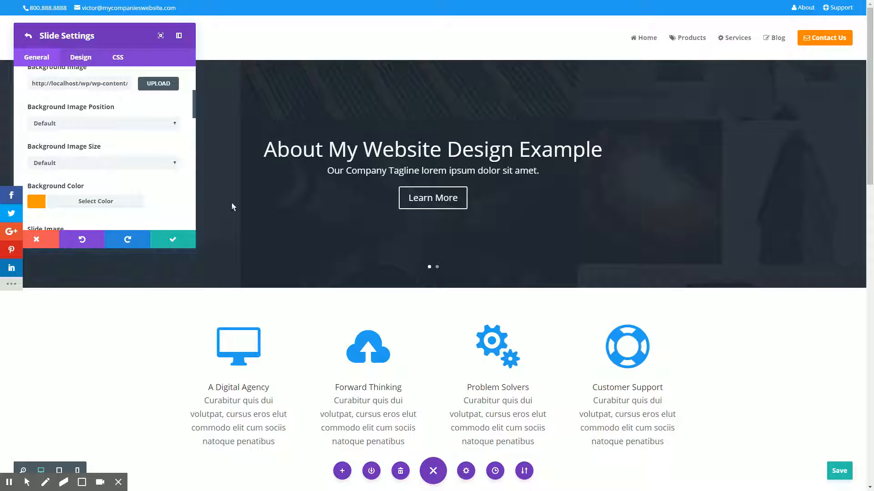
# - Accept the slide and fullwidth slider settings and show the second slide on the page
pyautogui.scroll(3, 100, 159)
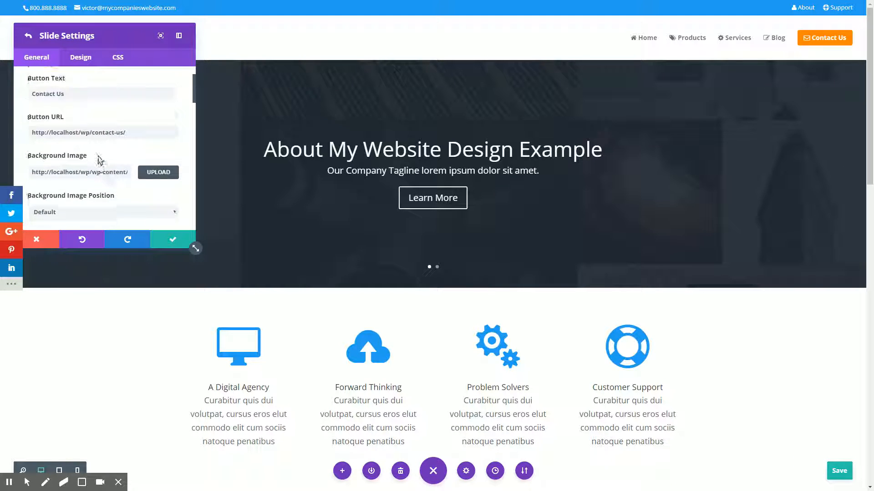
pyautogui.scroll(1, 103, 131)
pyautogui.scroll(-1, 104, 125)
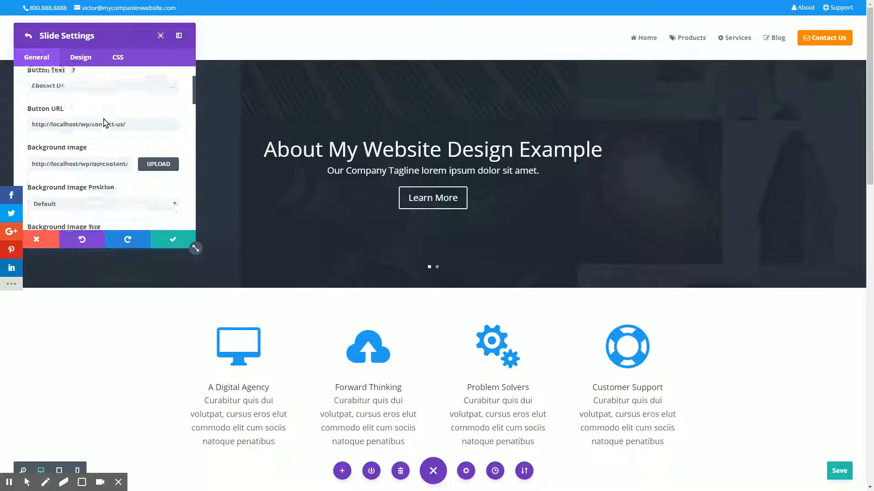
pyautogui.scroll(-10, 105, 127)
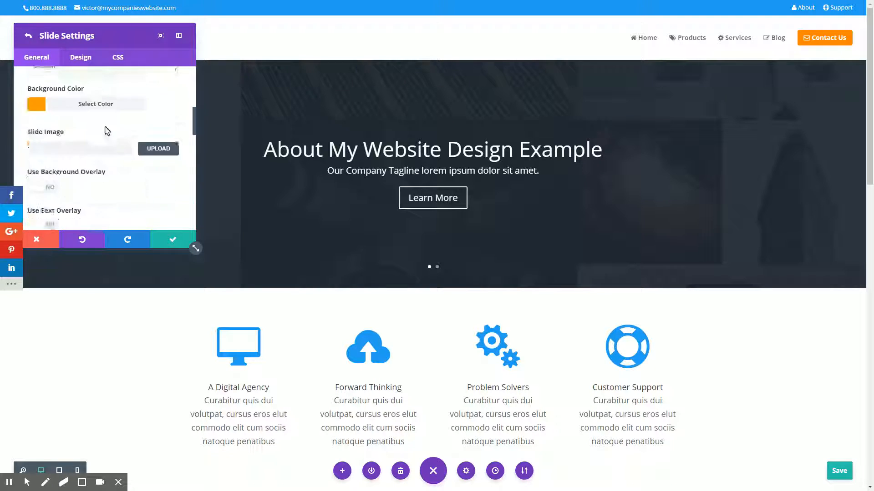
pyautogui.click(171, 242)
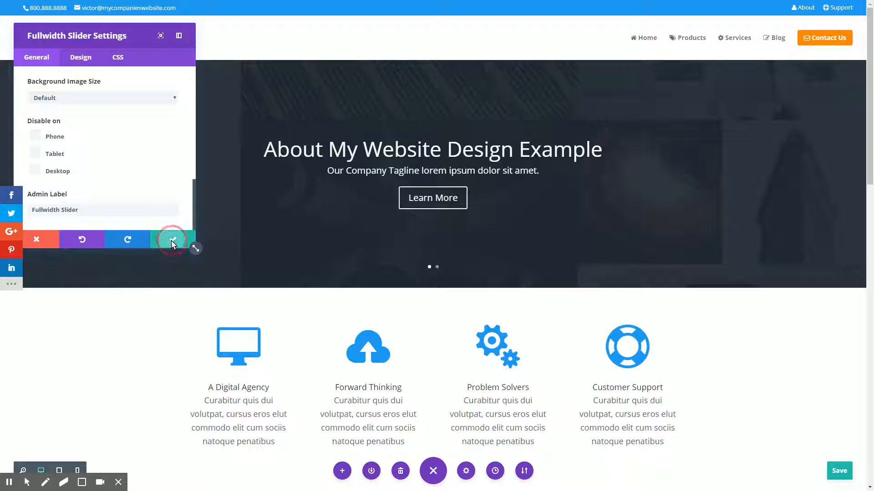
pyautogui.click(168, 242)
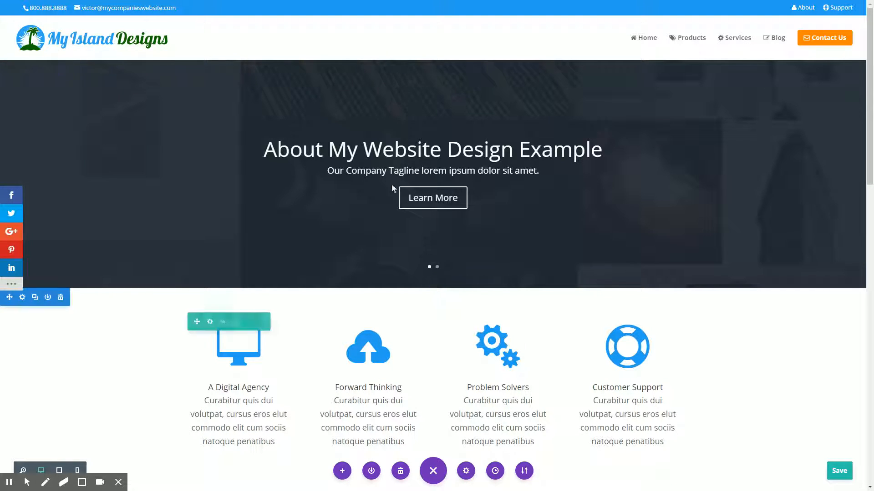
pyautogui.click(847, 176)
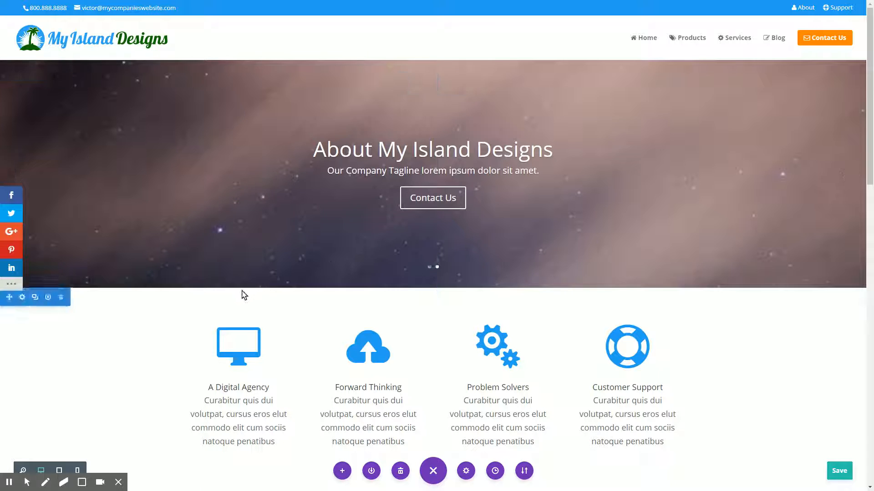
# - Examine the row of blurbs below the slider, including the title and body text of the "A Digital Agency" blurb
pyautogui.scroll(-3, 432, 304)
pyautogui.scroll(-2, 403, 298)
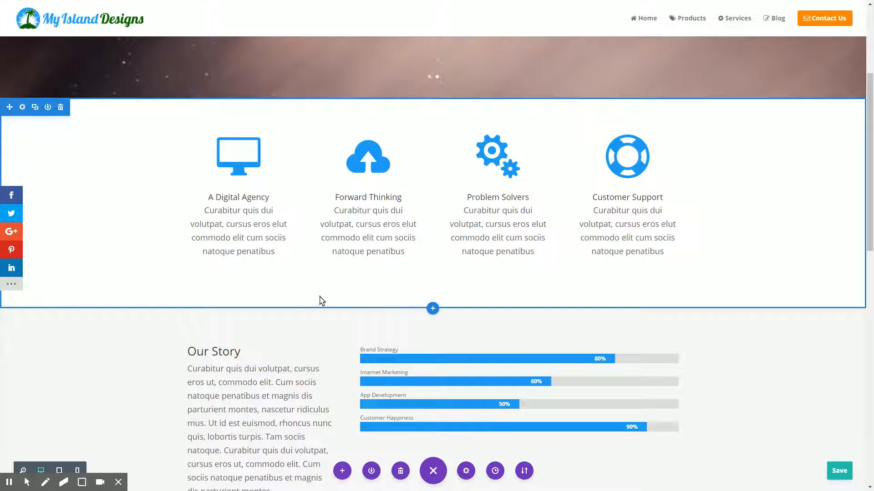
pyautogui.scroll(2, 312, 285)
pyautogui.scroll(-2, 312, 285)
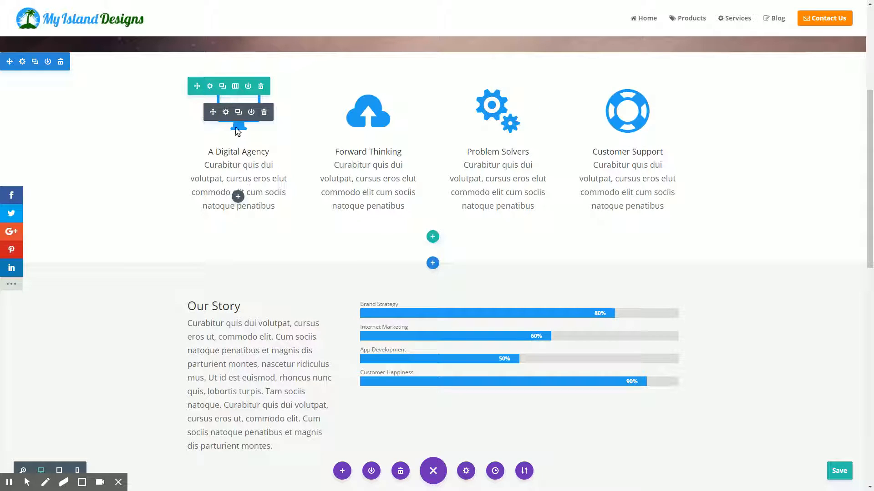
pyautogui.moveTo(272, 152); pyautogui.dragTo(207, 153)
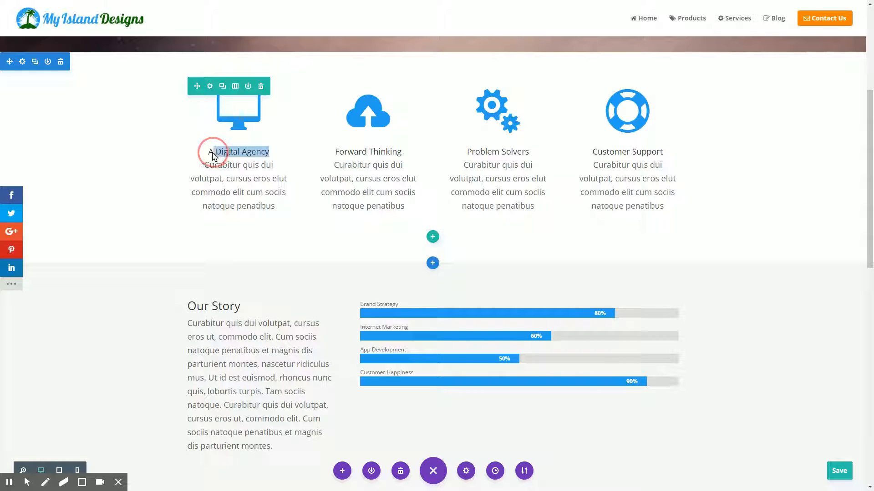
pyautogui.moveTo(257, 189); pyautogui.dragTo(275, 207)
pyautogui.scroll(2, 264, 187)
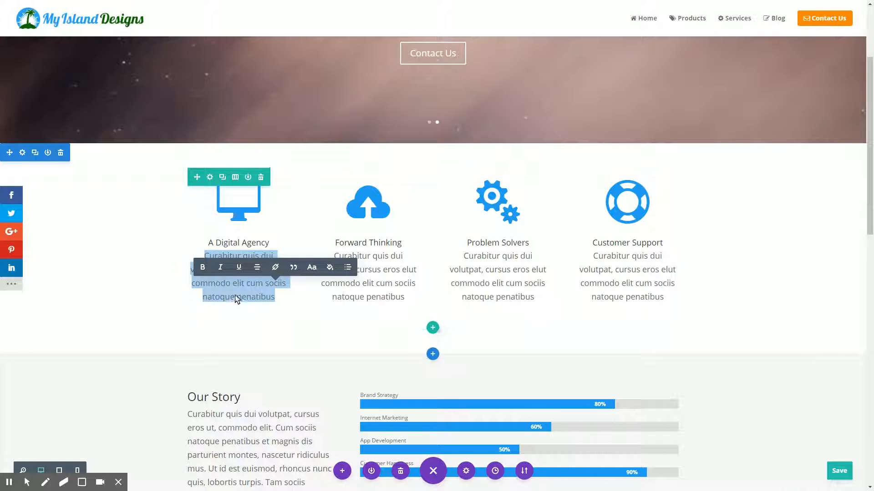
pyautogui.click(237, 298)
pyautogui.click(235, 210)
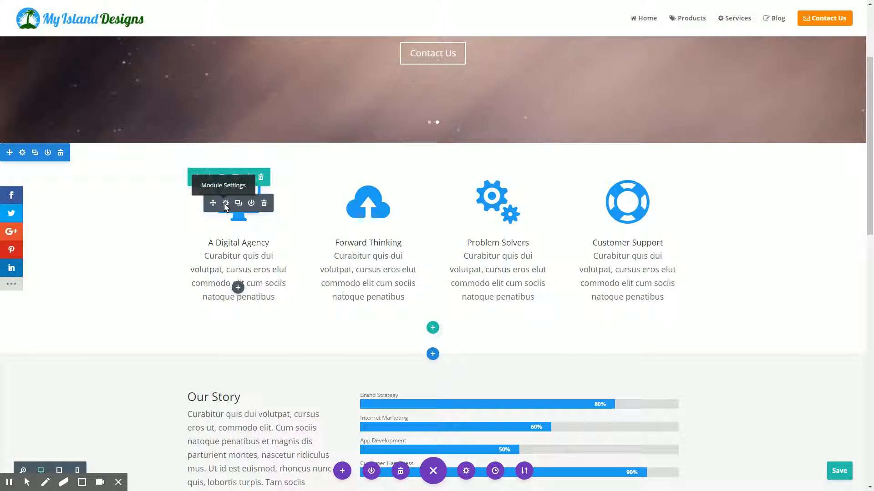
# - Replace the icon of the "A Digital Agency" blurb with the outlined clock icon with a back arrow and accept the change
pyautogui.click(226, 204)
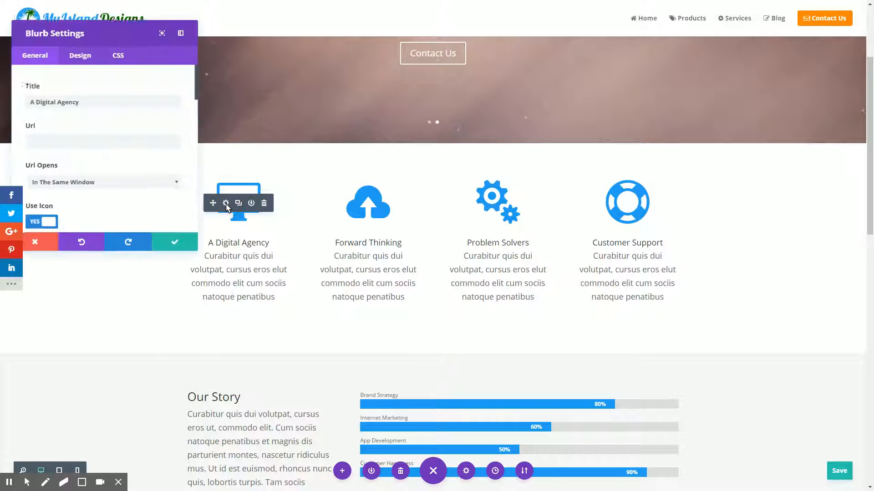
pyautogui.scroll(-3, 105, 159)
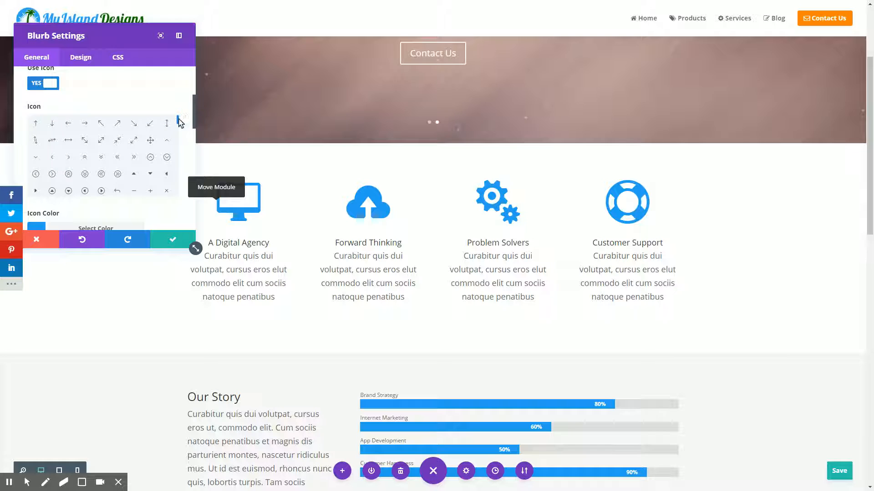
pyautogui.moveTo(179, 122); pyautogui.dragTo(177, 145)
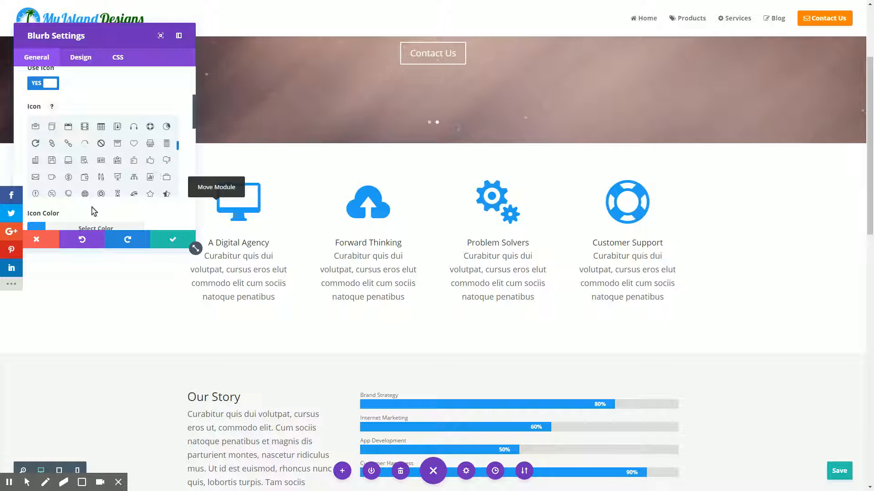
pyautogui.scroll(-6, 113, 178)
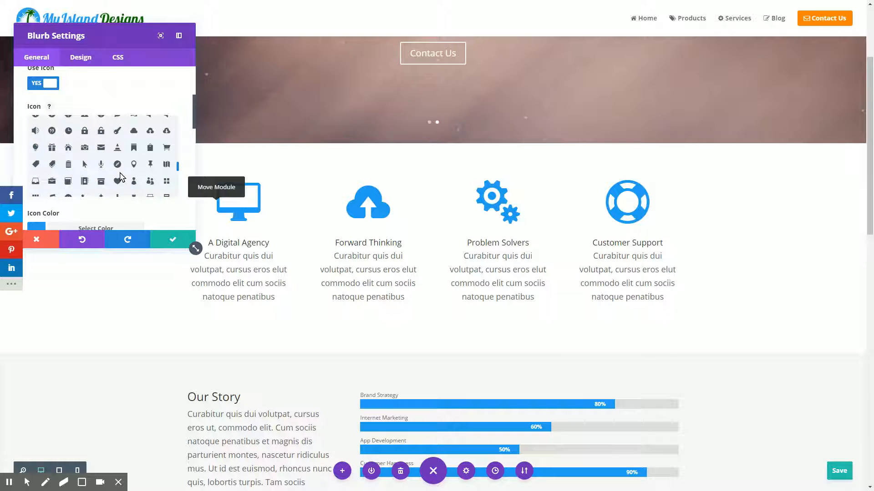
pyautogui.scroll(-3, 121, 177)
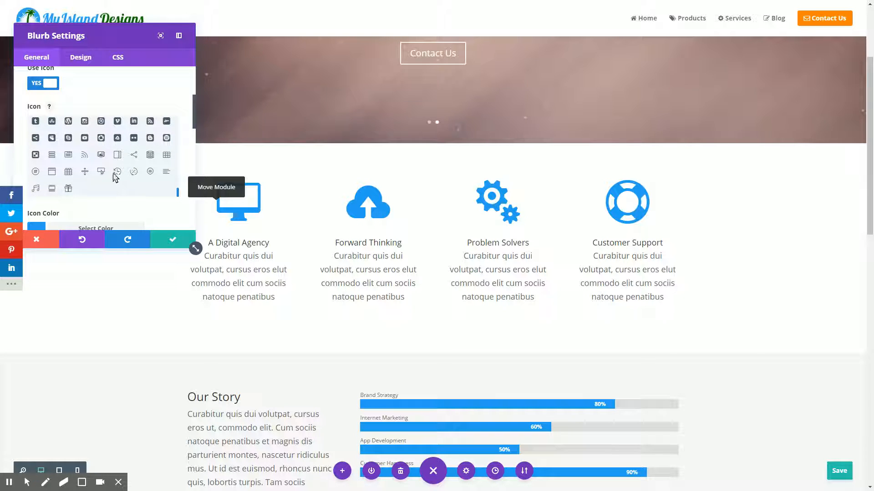
pyautogui.click(117, 172)
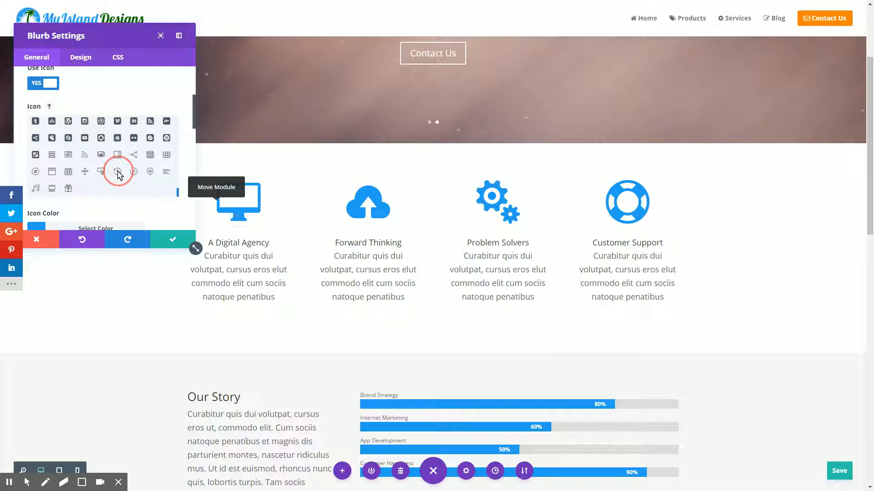
pyautogui.click(172, 242)
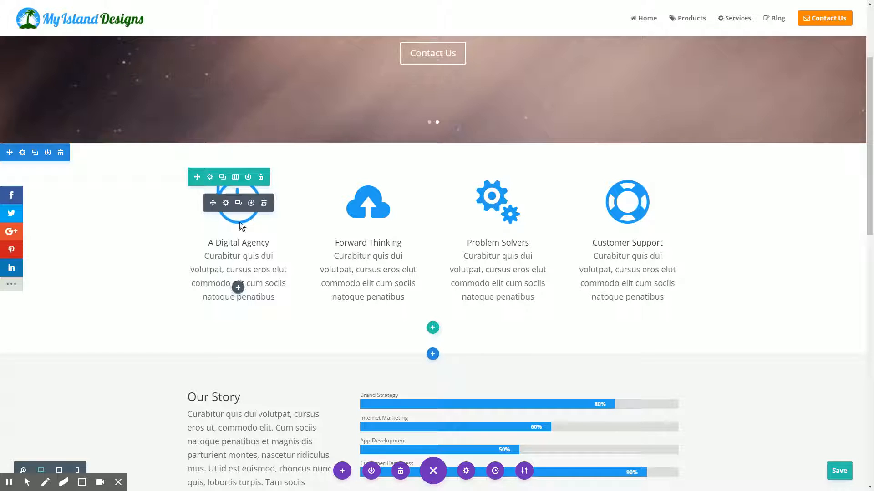
# - Try the circled-lines, folder, info and compass icons on the "A Digital Agency" blurb and settle on the outlined heart
pyautogui.click(226, 203)
pyautogui.scroll(-5, 113, 165)
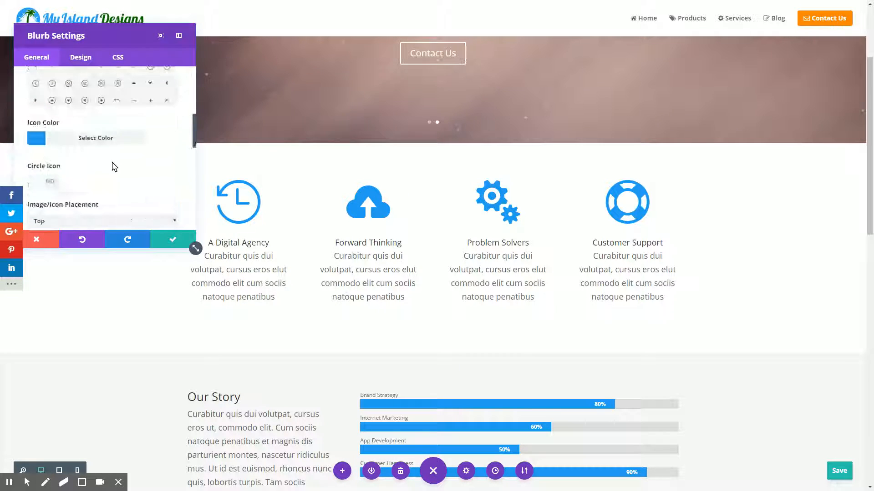
pyautogui.scroll(2, 114, 170)
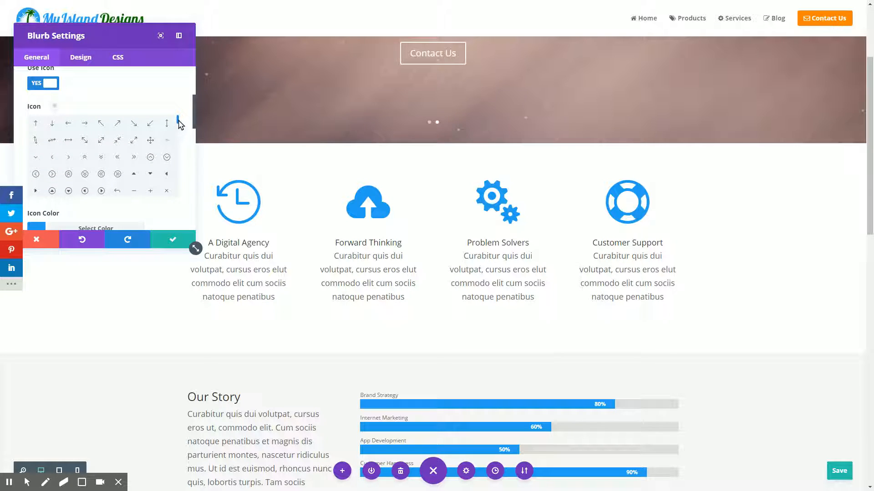
pyautogui.moveTo(178, 119); pyautogui.dragTo(178, 127)
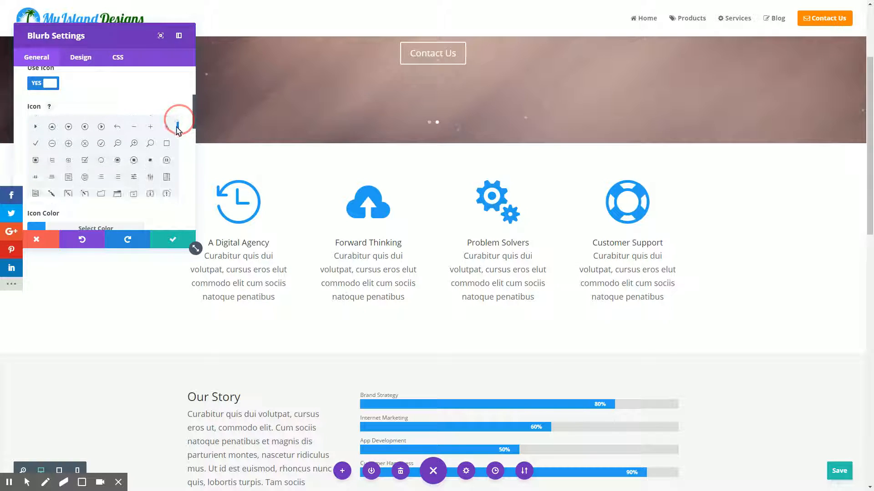
pyautogui.click(84, 177)
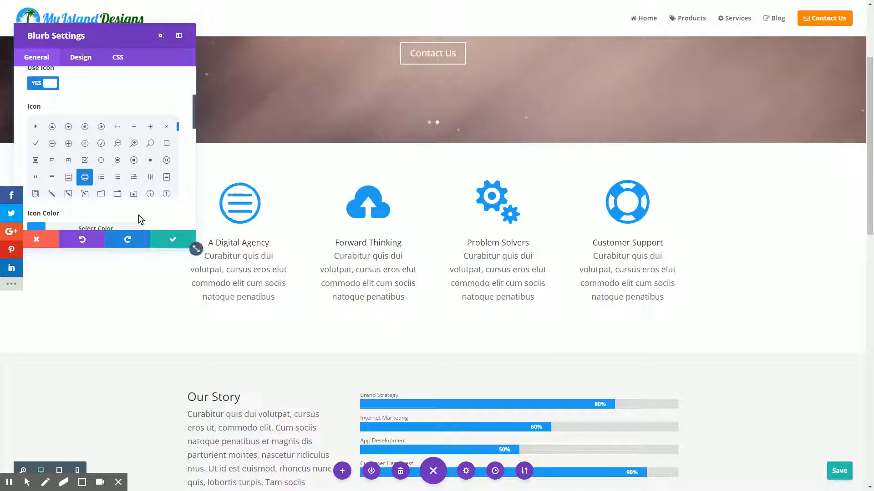
pyautogui.click(118, 194)
pyautogui.scroll(-1, 135, 169)
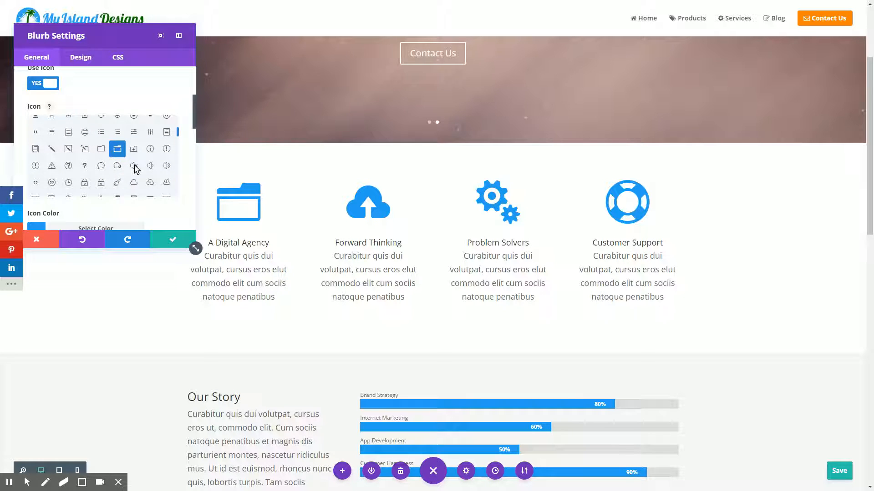
pyautogui.click(150, 149)
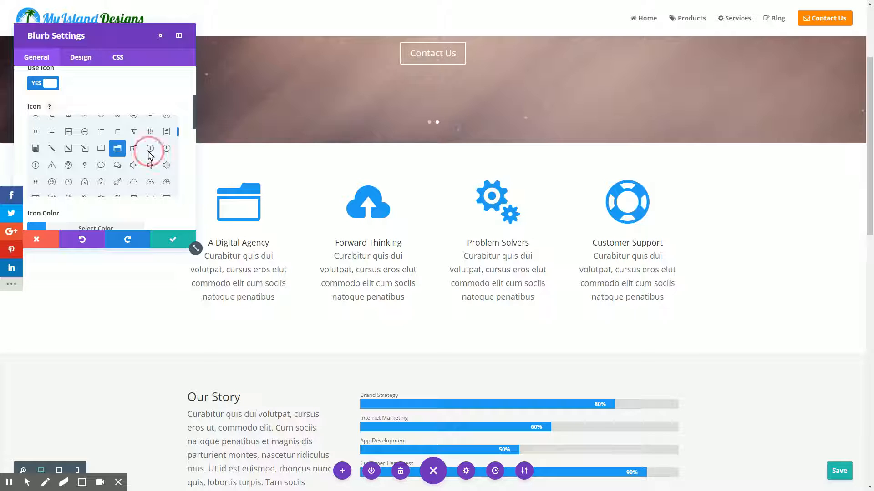
pyautogui.scroll(-3, 117, 173)
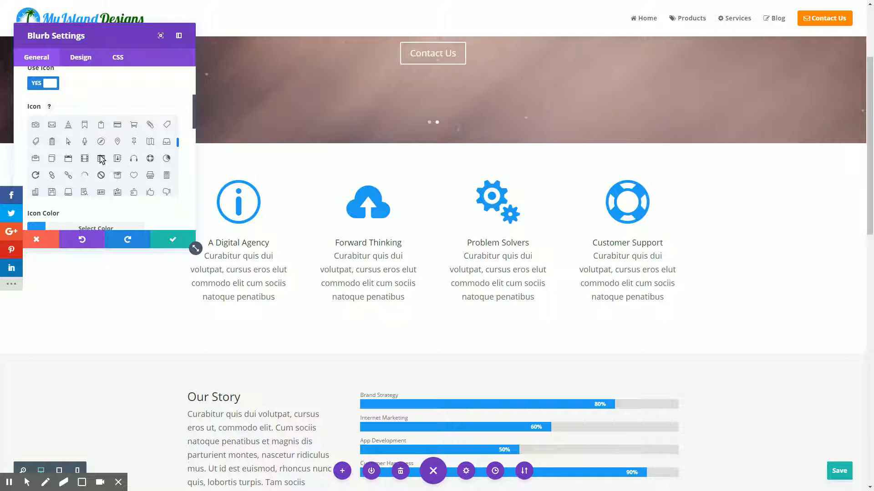
pyautogui.click(101, 141)
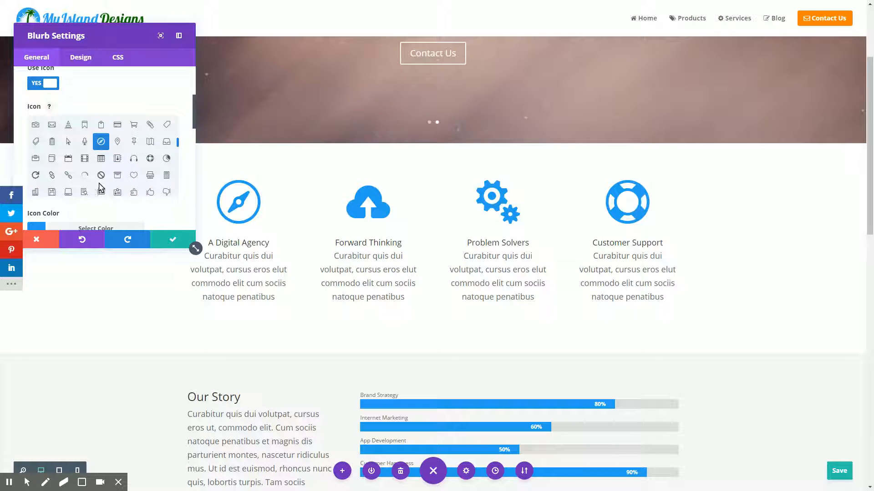
pyautogui.click(134, 176)
pyautogui.scroll(-3, 137, 175)
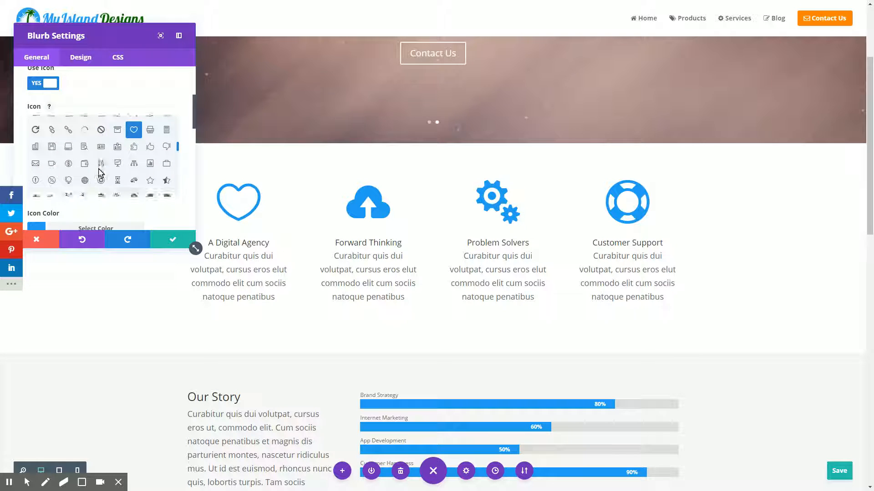
# - Set the heart icon's color to the preset purple and accept the blurb settings
pyautogui.scroll(-3, 127, 171)
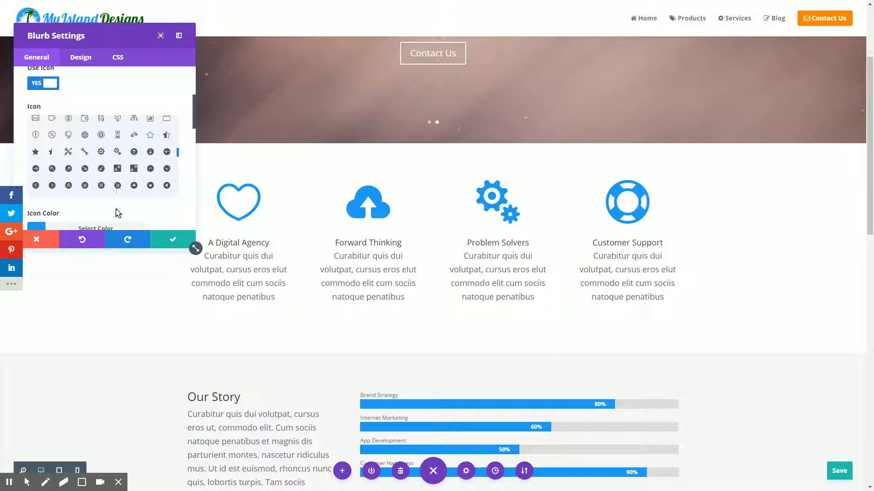
pyautogui.scroll(-2, 119, 211)
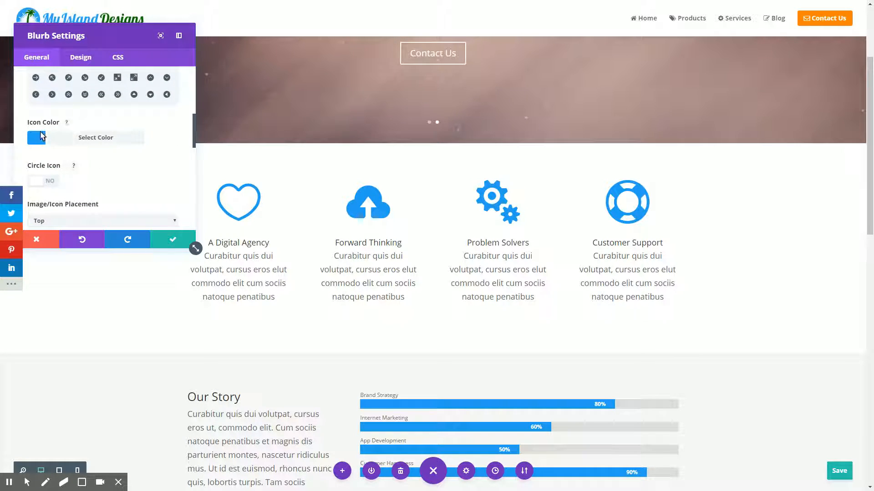
pyautogui.click(37, 138)
pyautogui.scroll(-1, 45, 119)
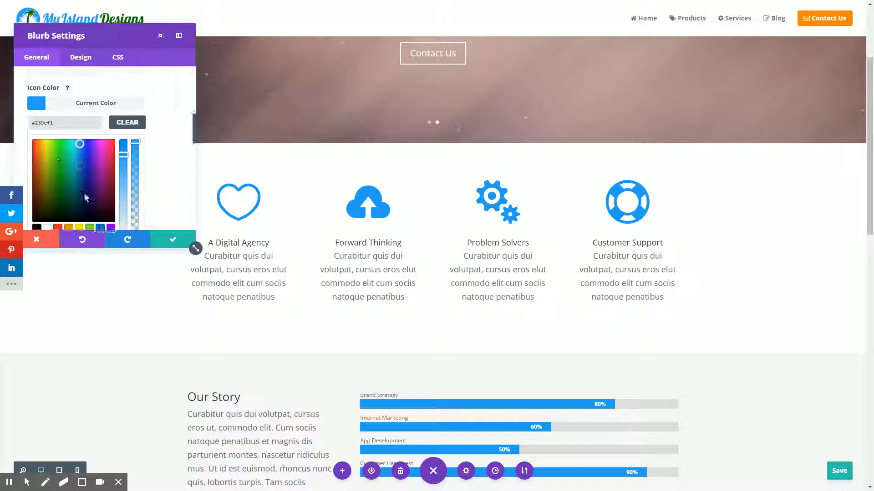
pyautogui.doubleClick(44, 114)
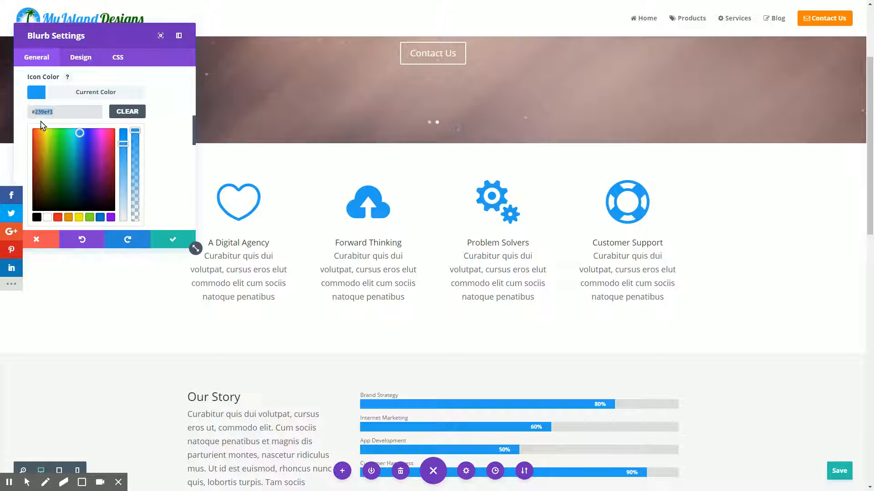
pyautogui.click(38, 112)
pyautogui.moveTo(35, 113); pyautogui.dragTo(57, 114)
pyautogui.scroll(-2, 81, 167)
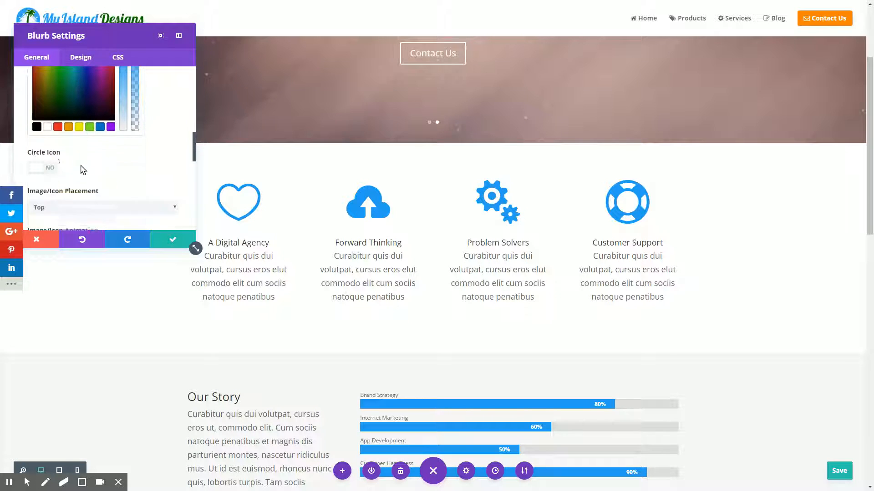
pyautogui.scroll(1, 93, 176)
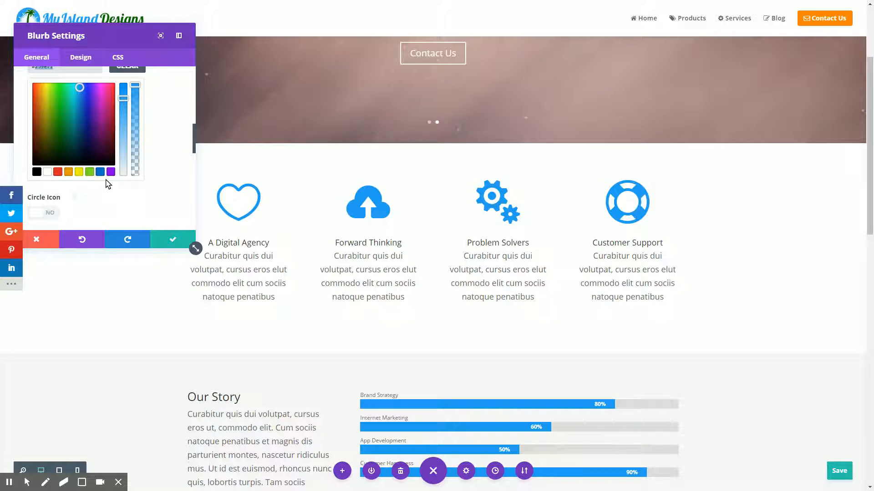
pyautogui.click(111, 172)
pyautogui.click(173, 241)
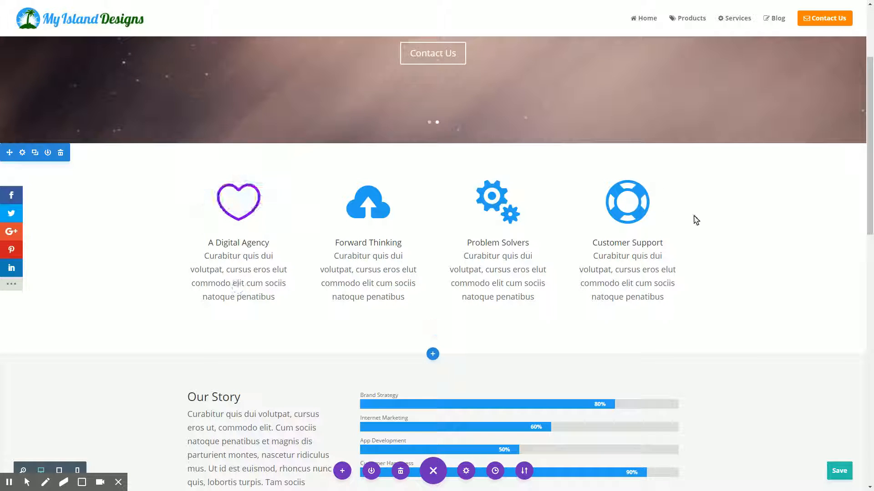
# - Replace the icon of the "Forward Thinking" blurb with the circled right-pointing play arrow
pyautogui.scroll(-1, 255, 322)
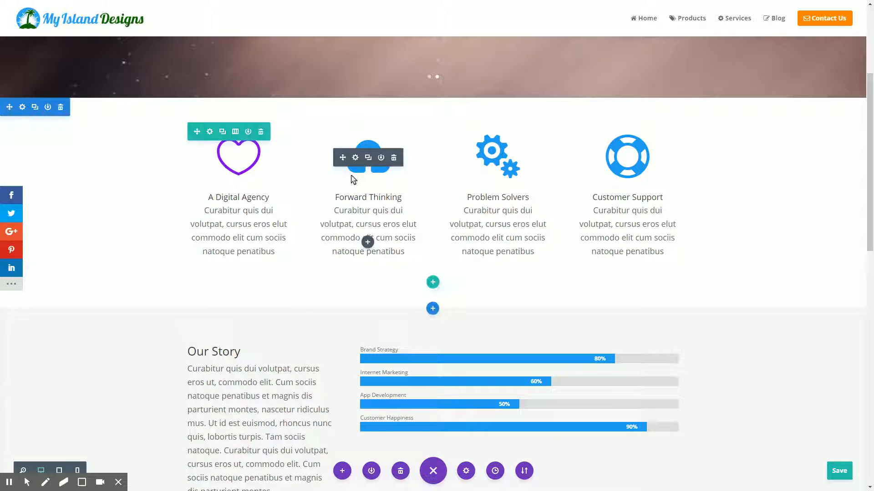
pyautogui.click(355, 157)
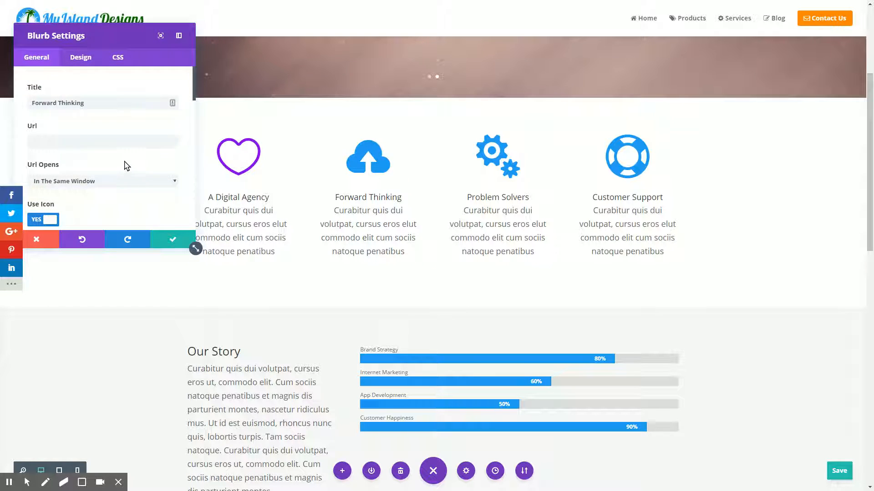
pyautogui.scroll(-3, 127, 177)
pyautogui.click(101, 149)
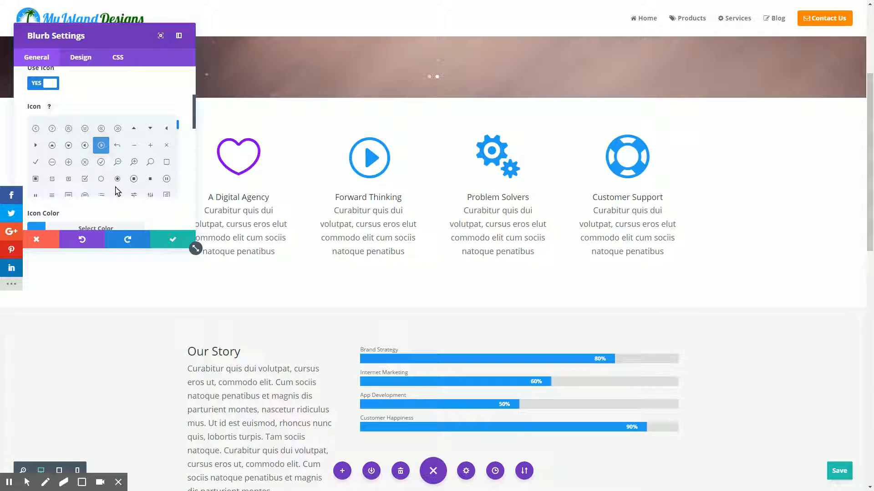
# - Set the "Forward Thinking" blurb's icon color to the preset red and accept the change
pyautogui.scroll(-5, 113, 173)
pyautogui.click(29, 229)
pyautogui.scroll(-2, 35, 223)
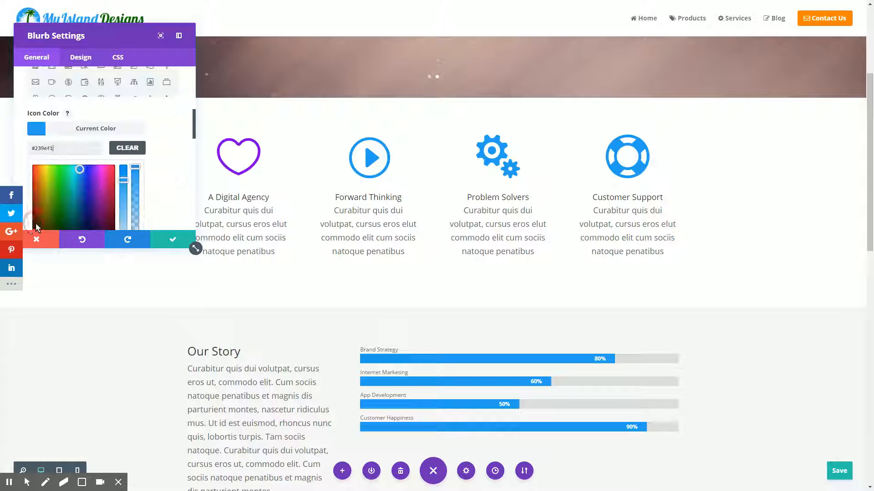
pyautogui.scroll(-3, 90, 184)
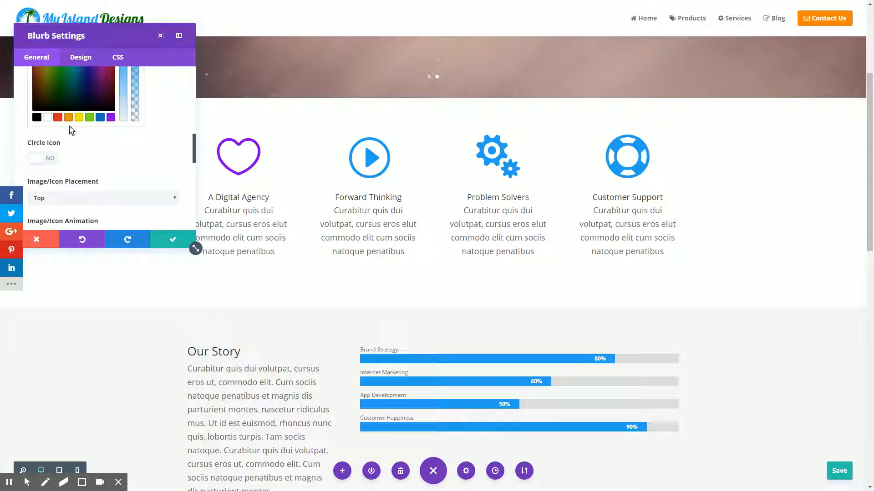
pyautogui.click(57, 116)
pyautogui.click(187, 240)
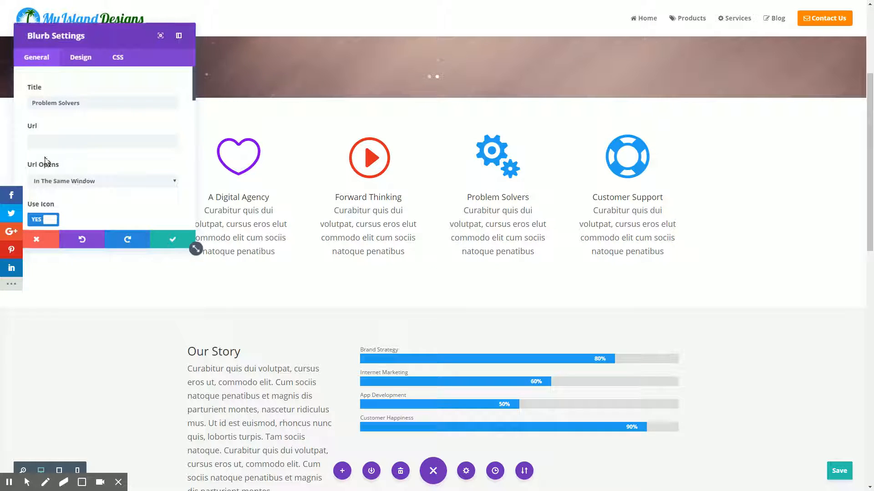
# - Give the "Problem Solvers" blurb the circled double down-chevron icon in the preset green and accept the settings
pyautogui.scroll(-3, 109, 169)
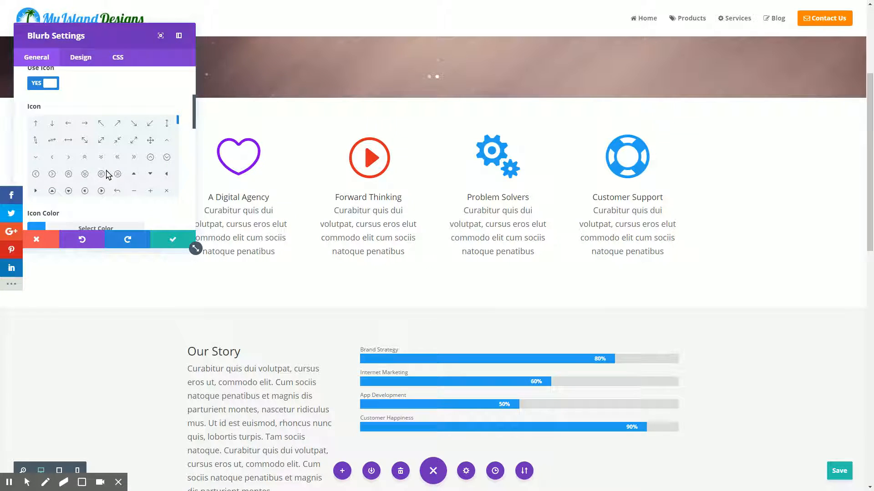
pyautogui.click(85, 178)
pyautogui.scroll(-3, 114, 180)
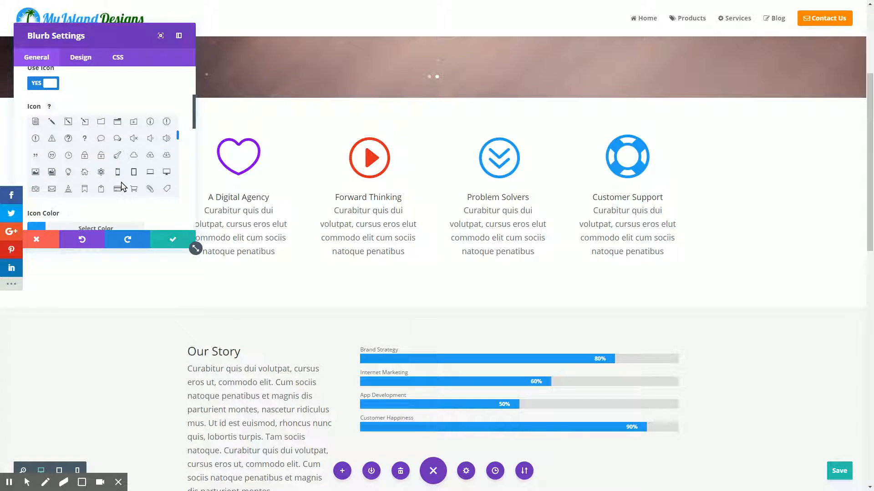
pyautogui.click(43, 224)
pyautogui.scroll(-2, 82, 201)
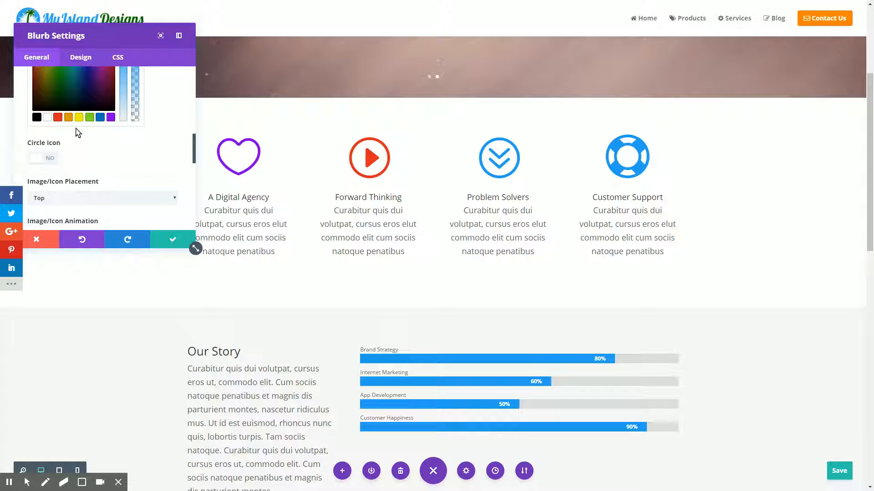
pyautogui.click(89, 118)
pyautogui.click(172, 240)
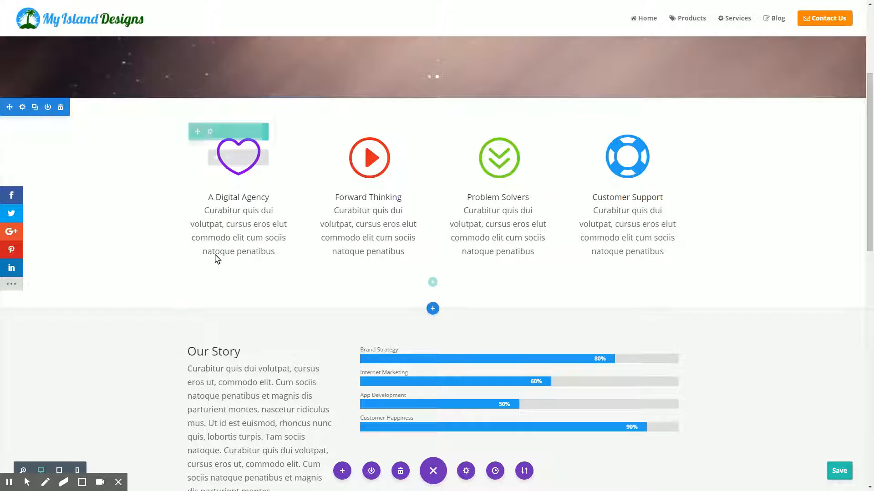
# - Delete the end of the "Our Story" paragraph, from "Tam sociis natoque" through "dis parturient montes."
pyautogui.scroll(-3, 255, 273)
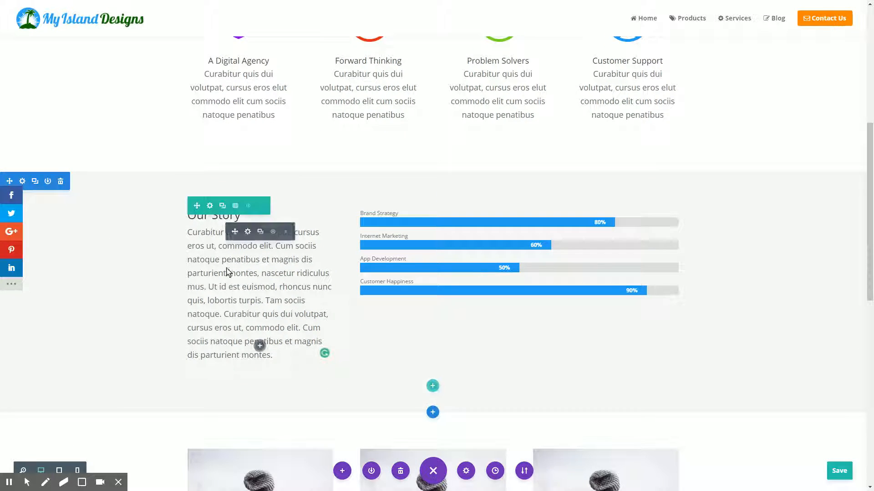
pyautogui.scroll(-2, 271, 293)
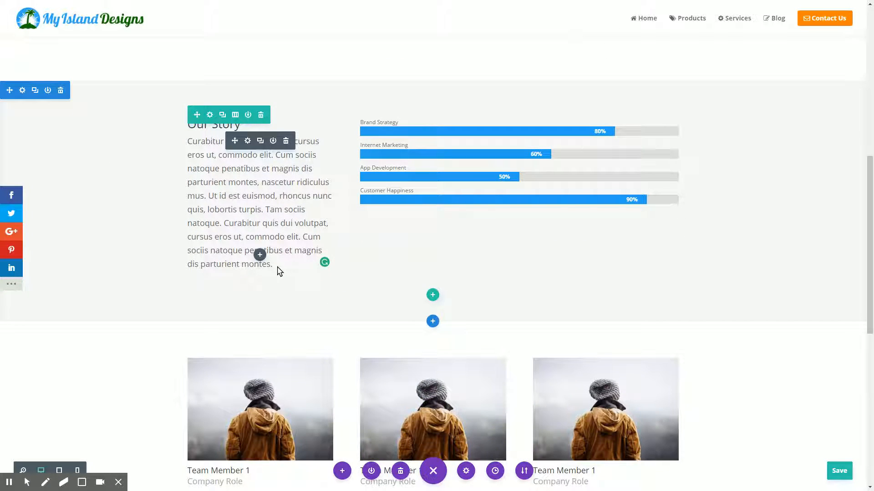
pyautogui.click(278, 271)
pyautogui.moveTo(280, 270); pyautogui.dragTo(190, 144)
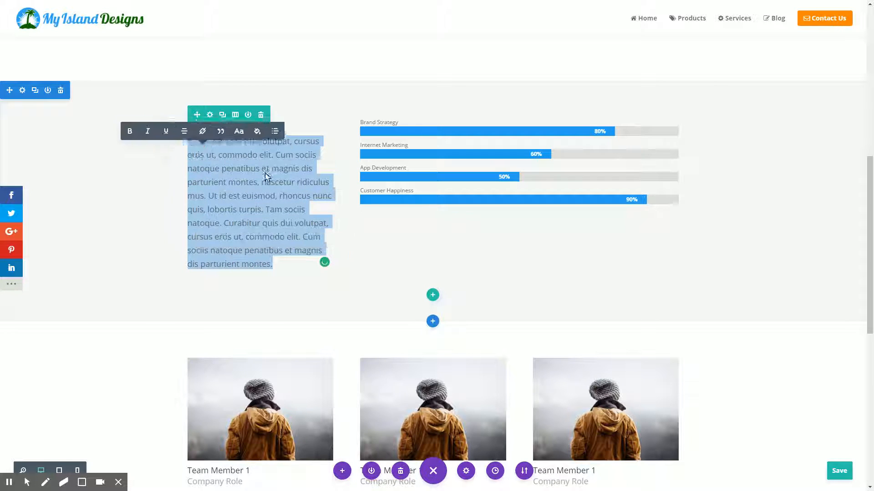
pyautogui.click(271, 278)
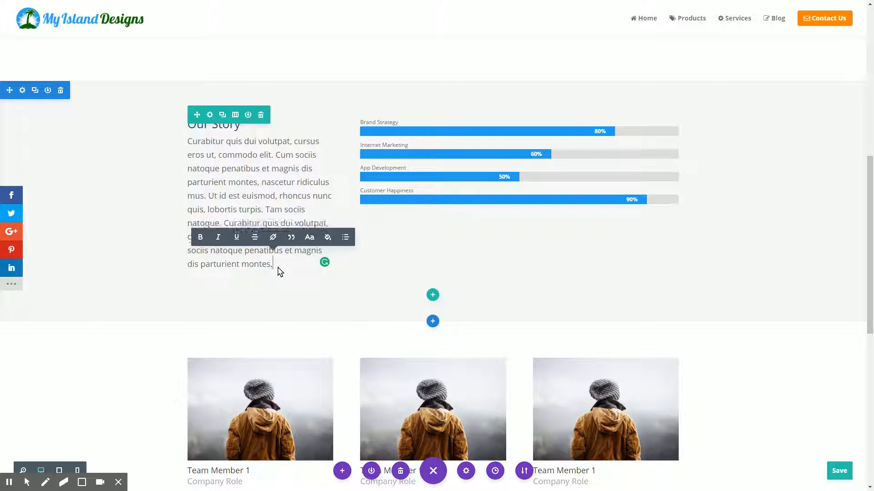
pyautogui.moveTo(275, 269); pyautogui.dragTo(268, 213)
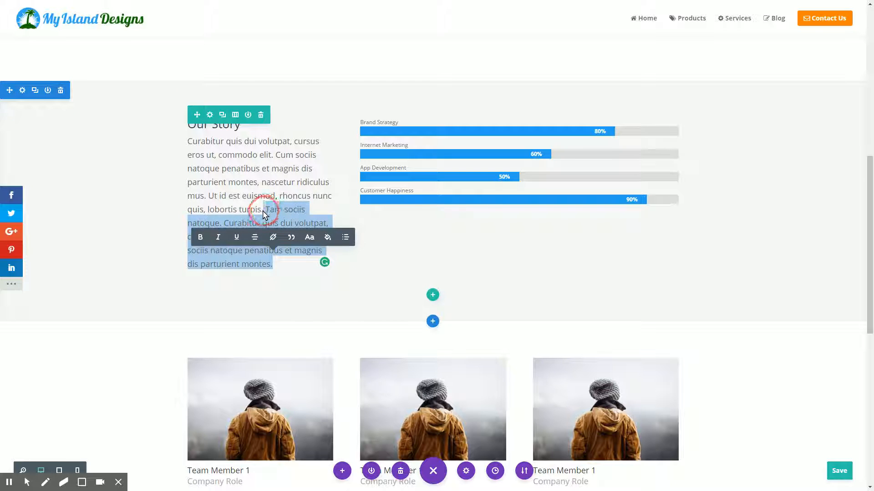
pyautogui.press('BackSpace')
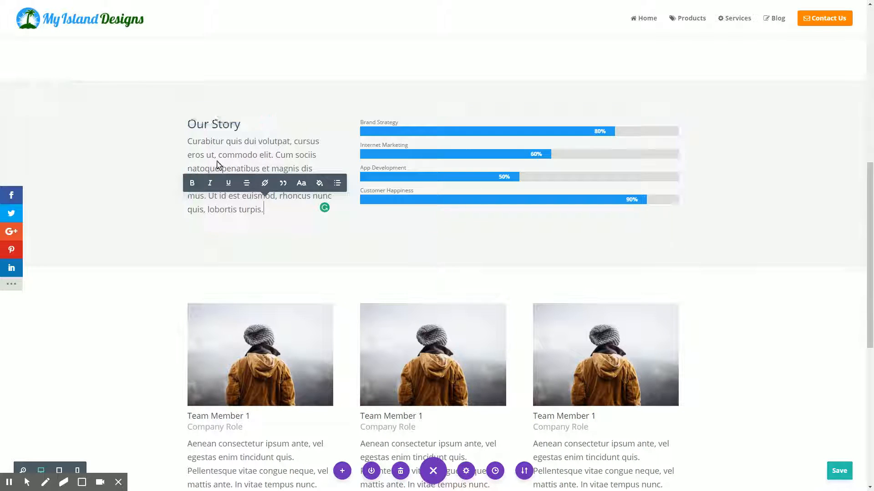
# - Make the "Our Story" heading bold and color it with the preset blue
pyautogui.click(241, 131)
pyautogui.moveTo(240, 130); pyautogui.dragTo(182, 126)
pyautogui.click(167, 99)
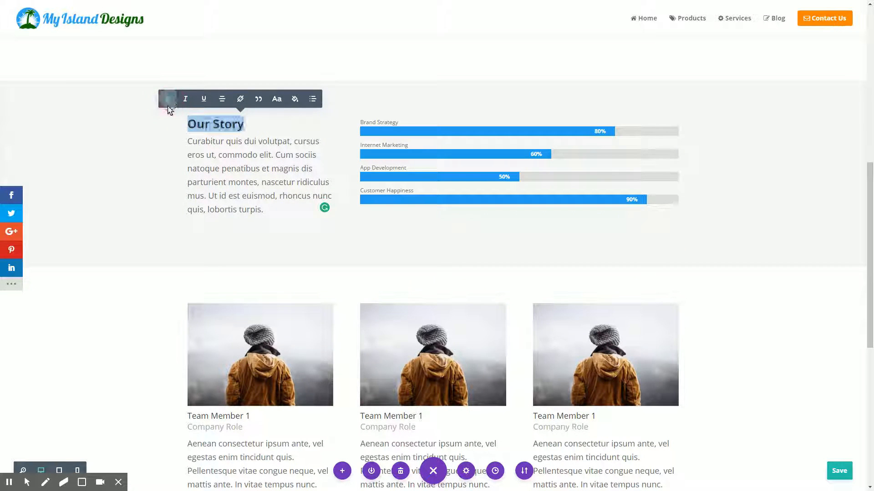
pyautogui.click(294, 98)
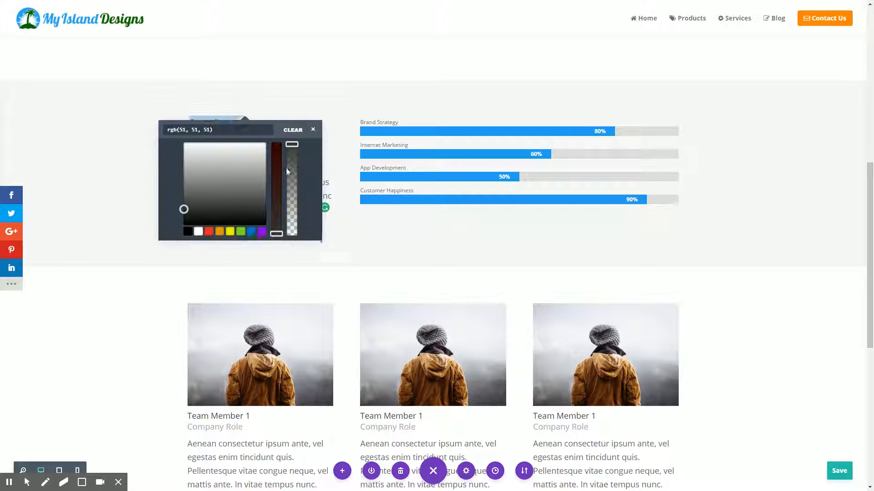
pyautogui.click(252, 246)
pyautogui.click(371, 266)
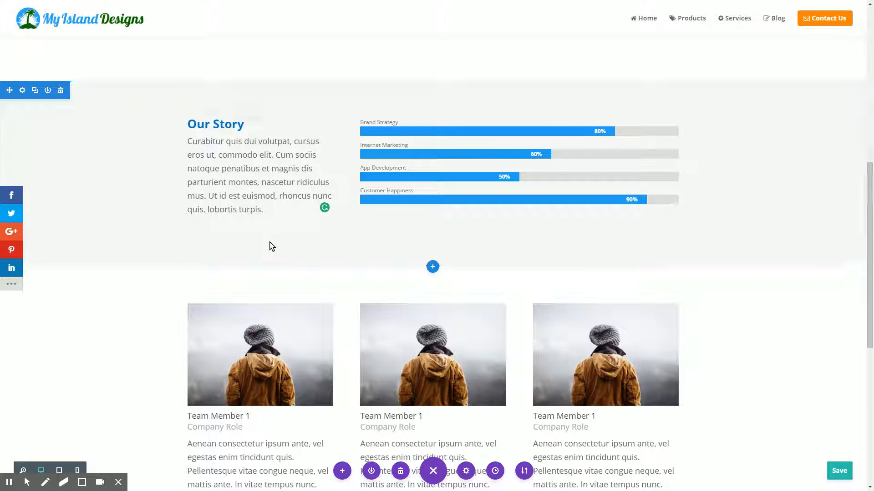
# - Open the bar counters' settings, duplicate the "Customer Happiness" counter and delete the copy
pyautogui.moveTo(393, 129)
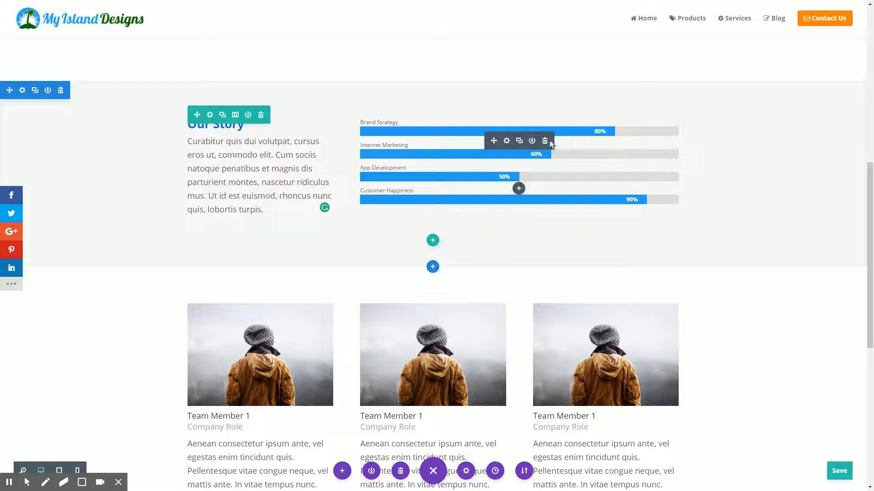
pyautogui.click(506, 140)
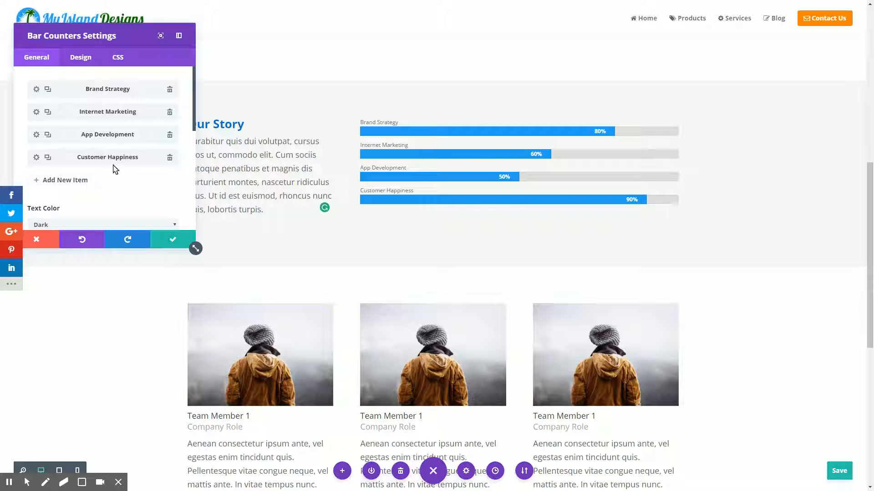
pyautogui.click(48, 157)
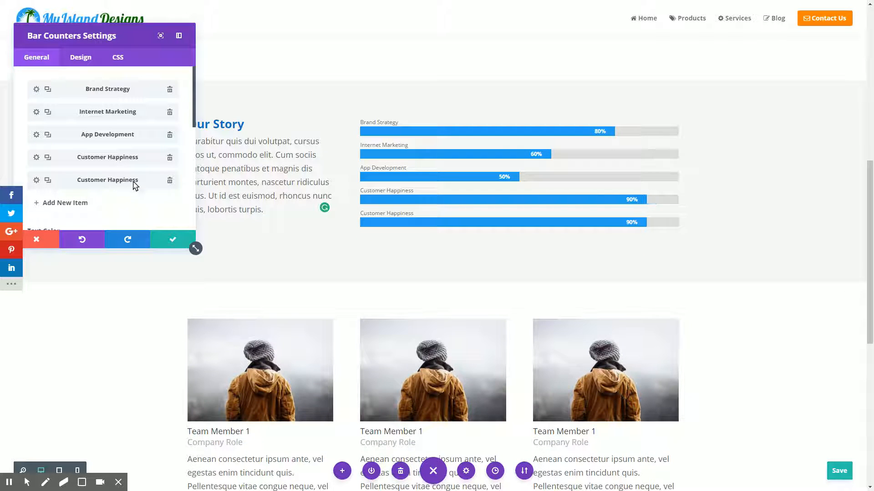
pyautogui.click(170, 181)
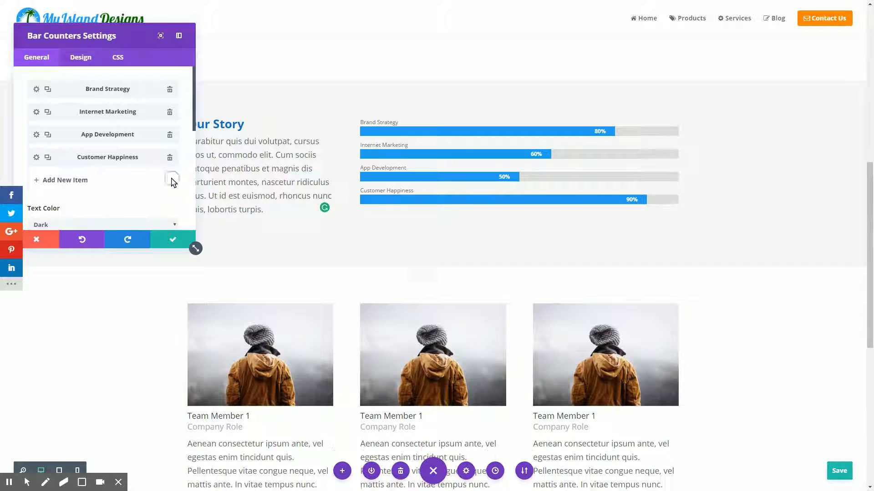
# - Add a new bar counter item titled "New Counter" and set its percent to 100
pyautogui.click(66, 181)
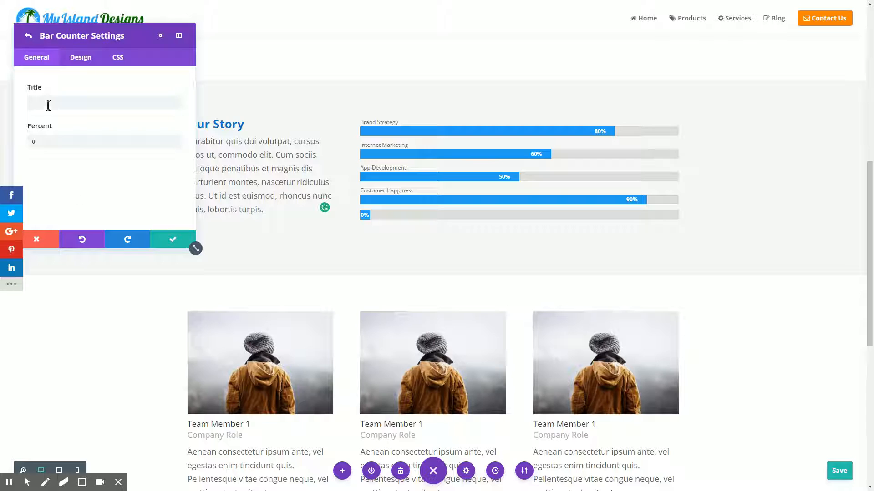
pyautogui.click(48, 105)
pyautogui.write('New Counter')
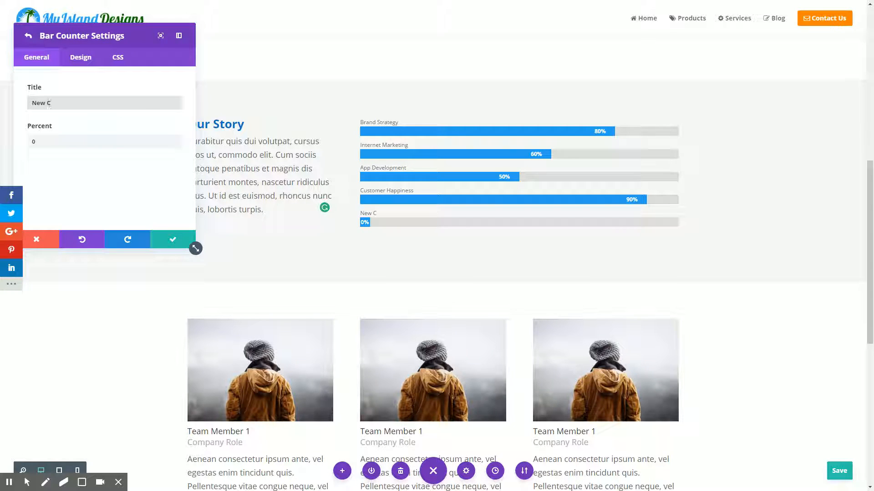
pyautogui.click(54, 148)
pyautogui.doubleClick(49, 140)
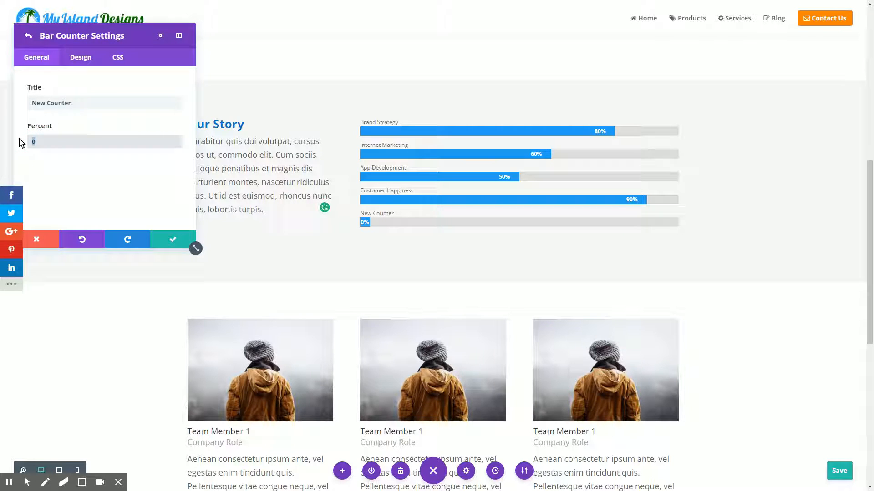
pyautogui.write('100')
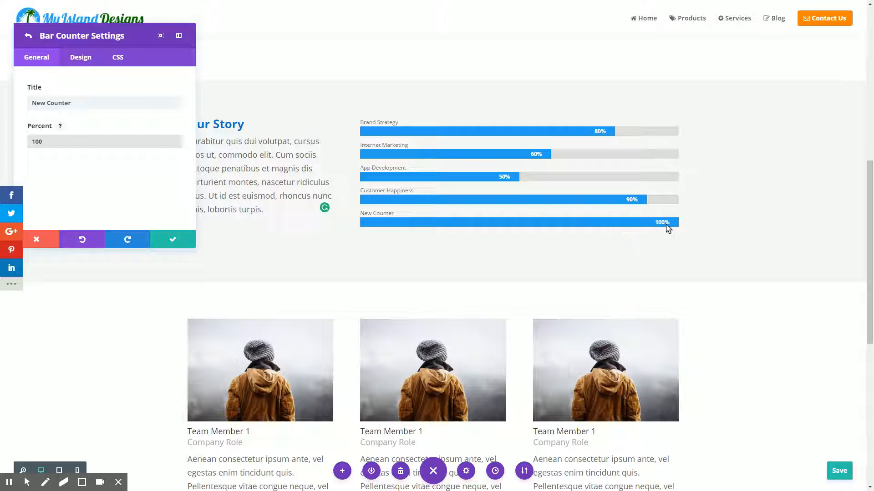
# - Set the percent of "New Counter" to 95 and accept the item's settings
pyautogui.moveTo(68, 142); pyautogui.dragTo(18, 147)
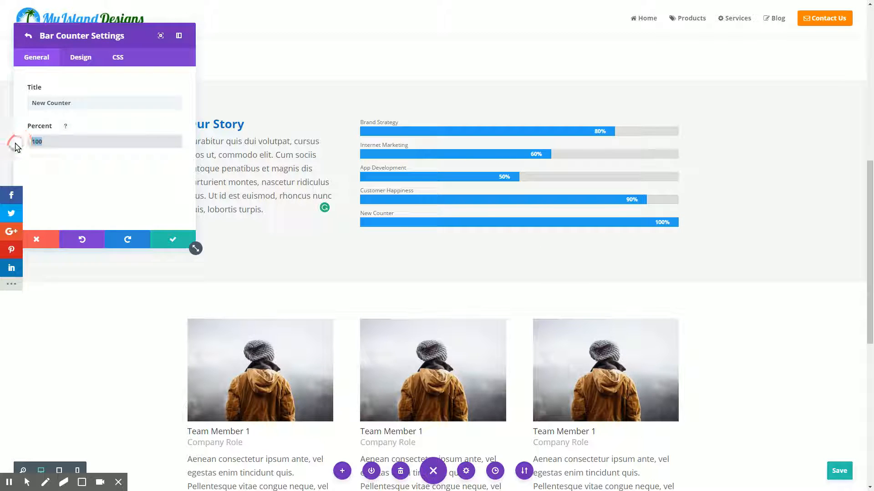
pyautogui.write('9')
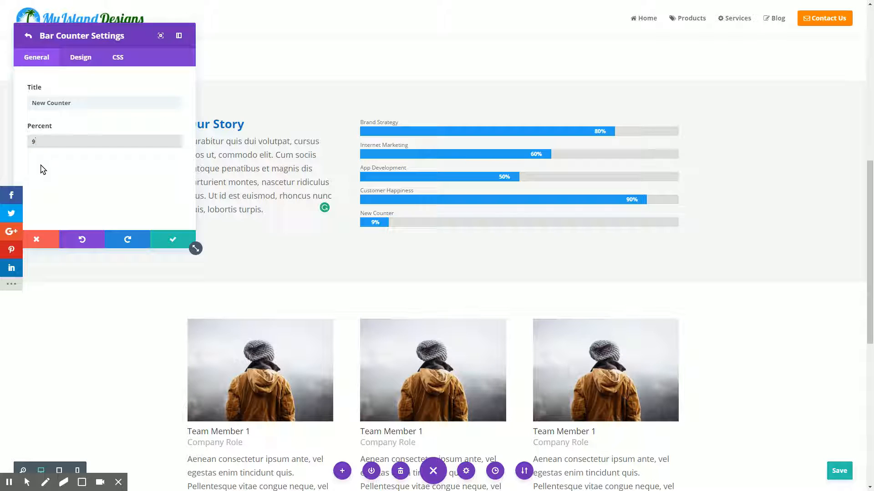
pyautogui.write('5')
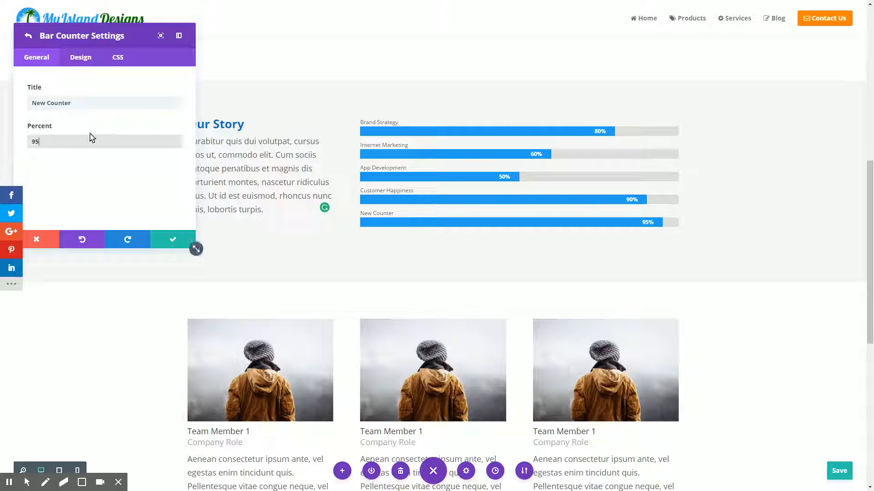
pyautogui.click(172, 240)
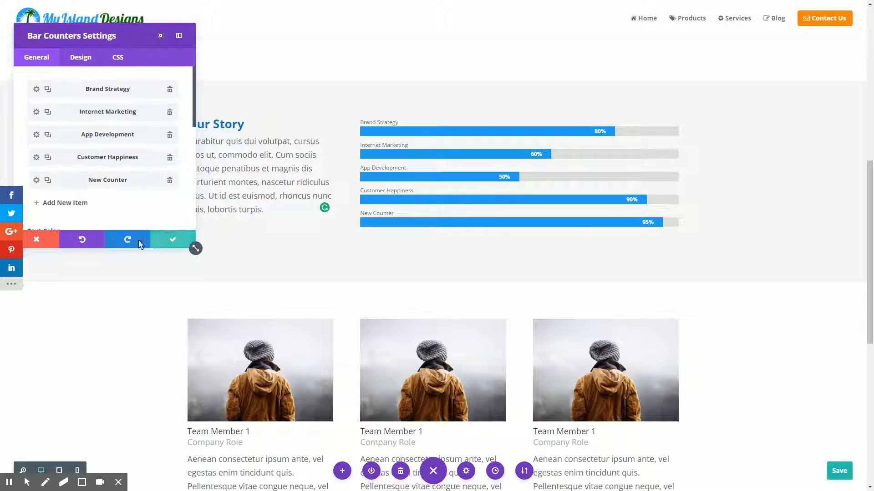
# - Try the preset red, yellow, green, orange and purple as bar background color for all counters, and settle on black
pyautogui.scroll(-3, 91, 164)
pyautogui.scroll(-5, 89, 169)
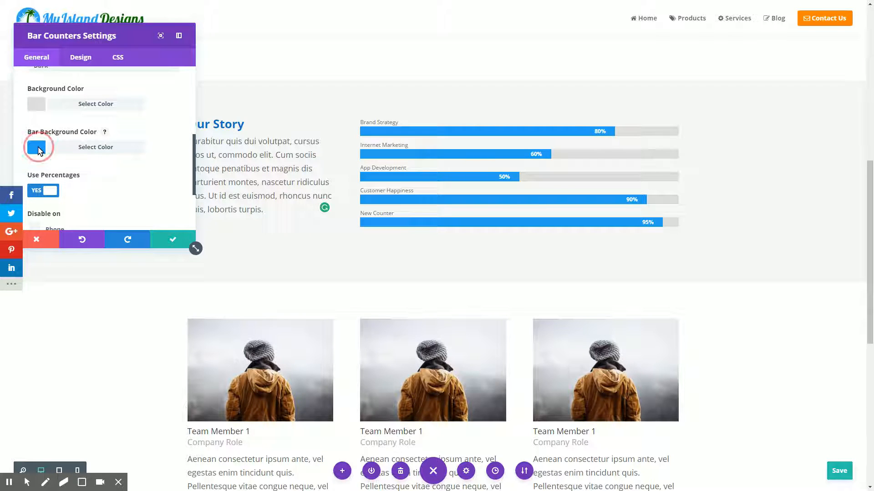
pyautogui.click(39, 148)
pyautogui.scroll(-3, 50, 157)
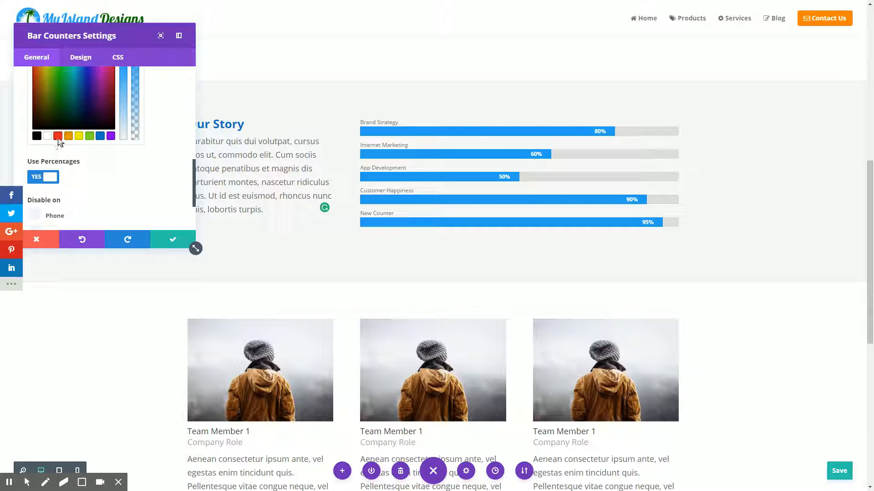
pyautogui.click(58, 138)
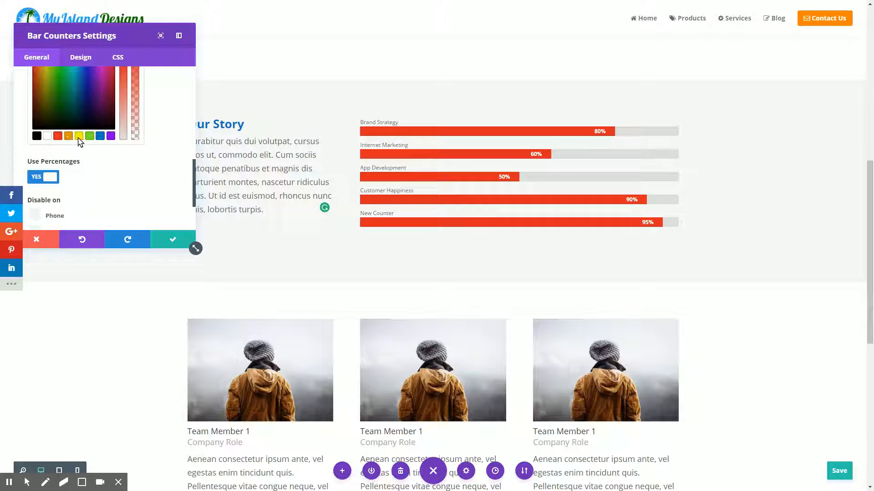
pyautogui.click(80, 138)
pyautogui.click(91, 137)
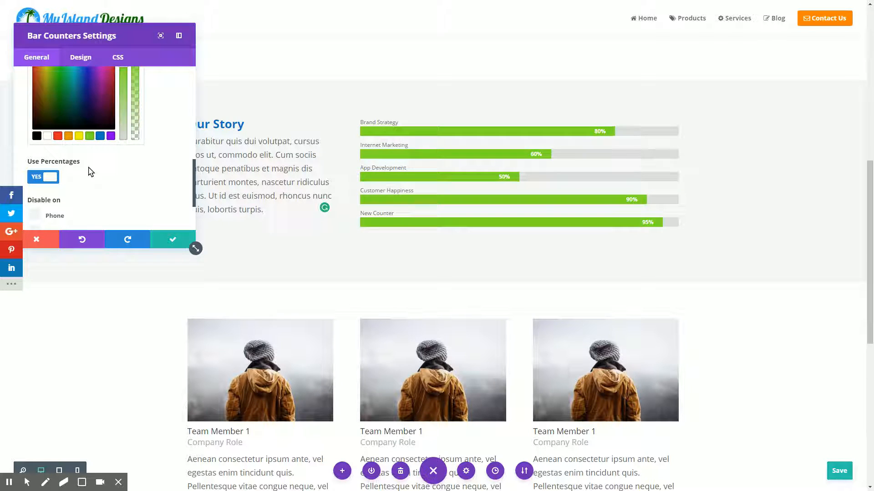
pyautogui.click(68, 136)
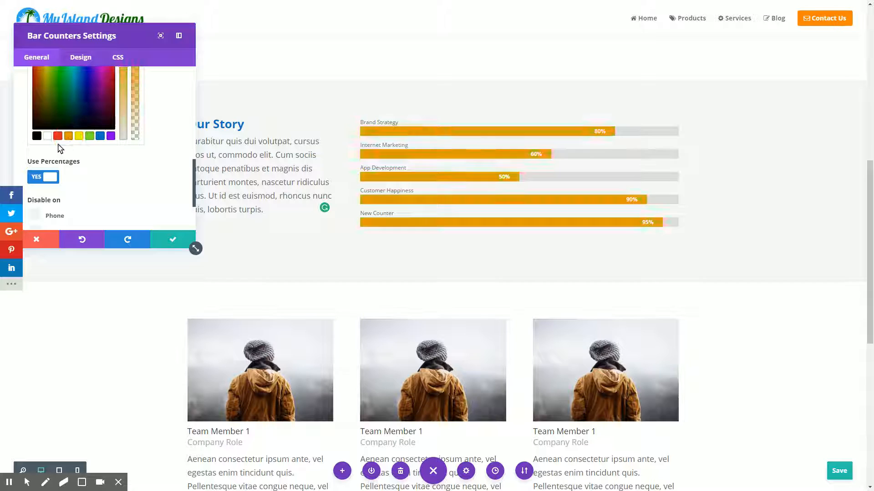
pyautogui.click(111, 137)
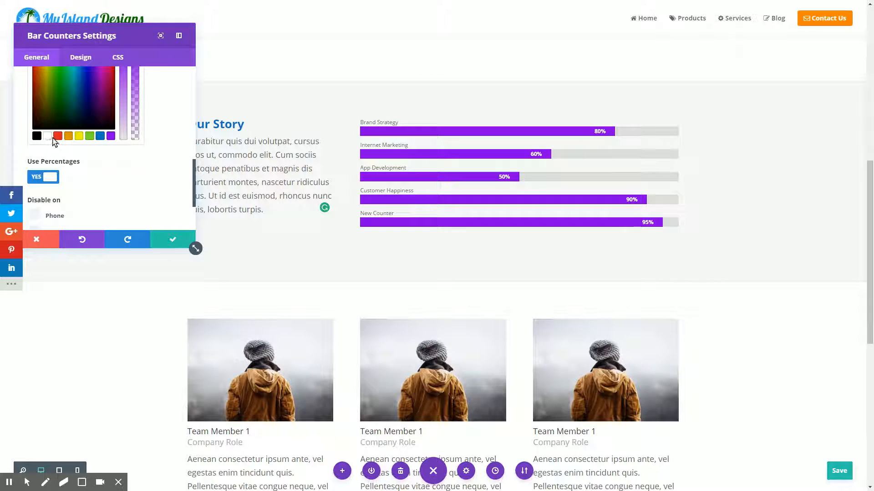
pyautogui.click(57, 136)
pyautogui.click(36, 136)
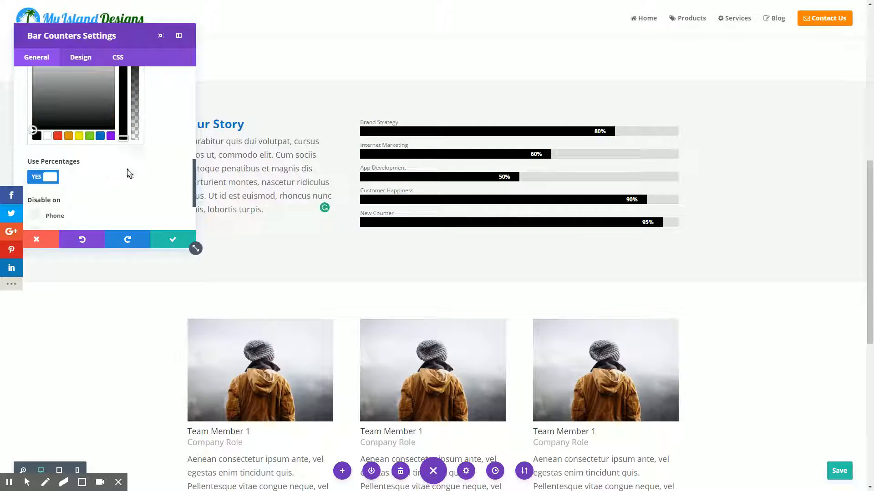
# - Set the background color of the "New Counter" item alone to the preset purple (#8300e9)
pyautogui.scroll(3, 127, 171)
pyautogui.scroll(5, 131, 171)
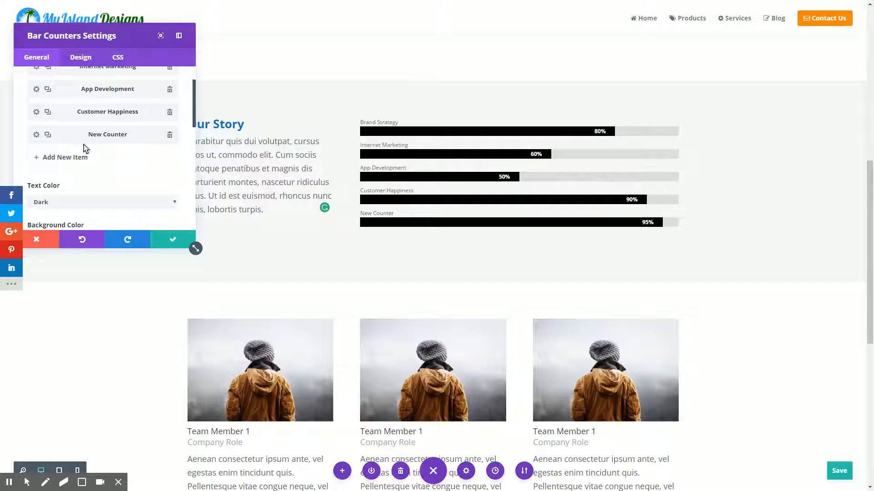
pyautogui.click(36, 181)
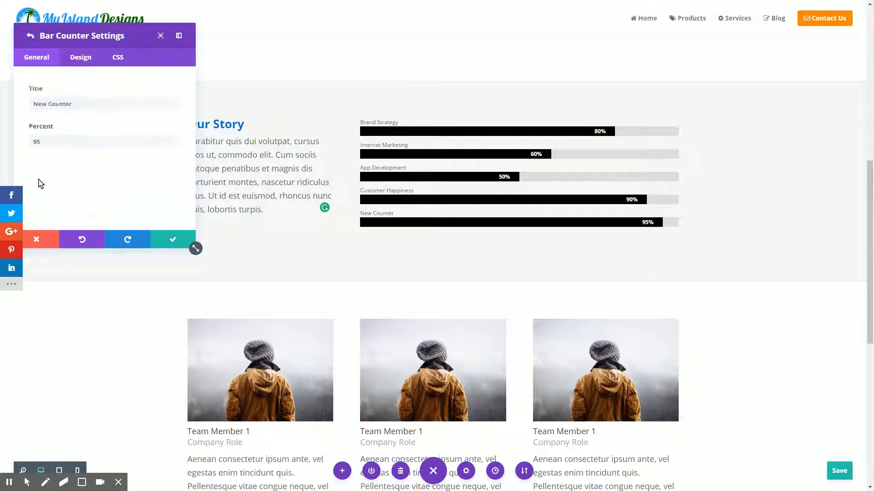
pyautogui.click(81, 58)
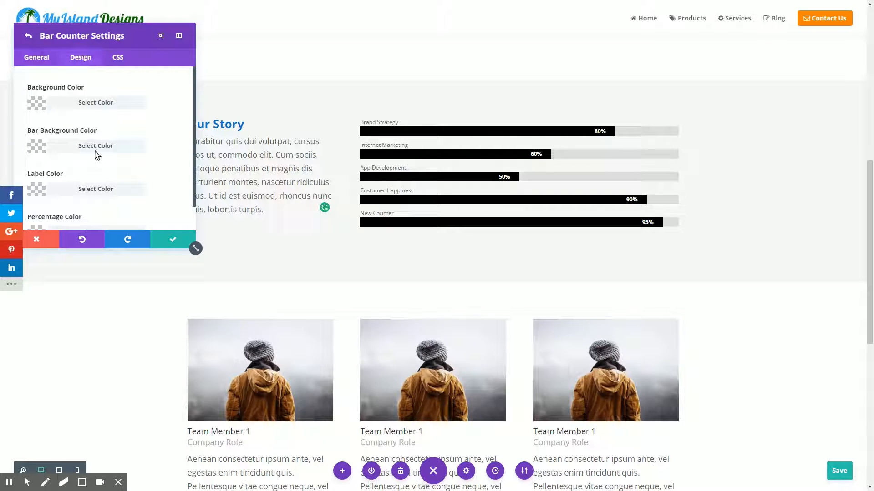
pyautogui.click(37, 103)
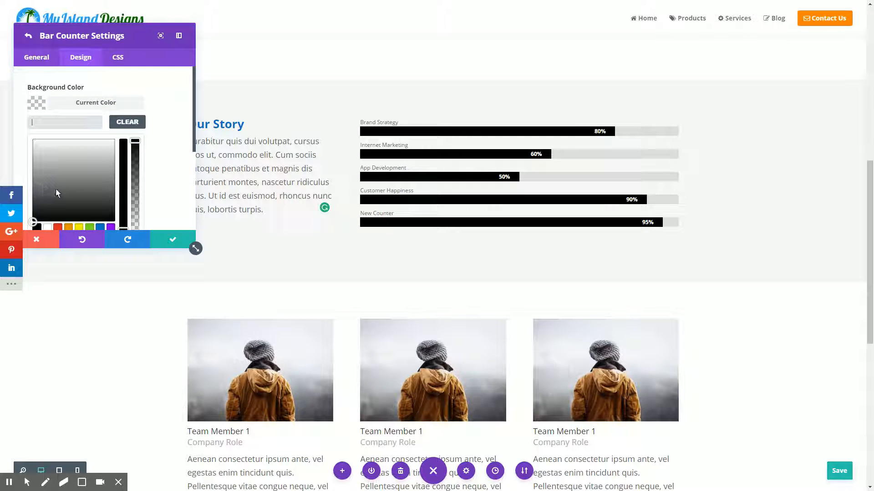
pyautogui.click(109, 227)
pyautogui.scroll(-2, 105, 182)
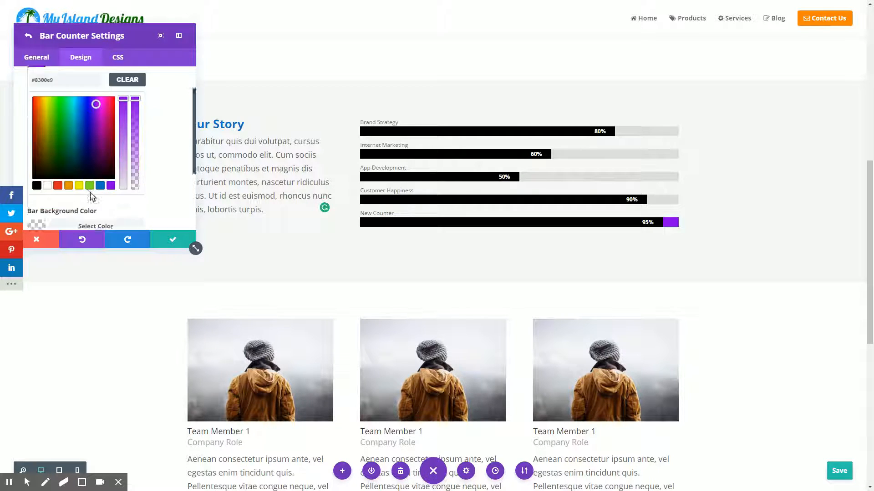
pyautogui.scroll(3, 91, 180)
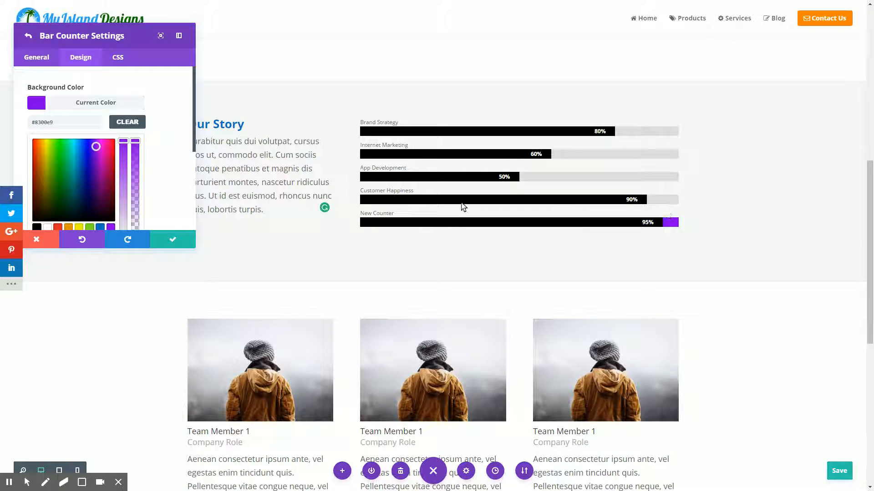
# - Set the bar background color of "New Counter" to the preset red
pyautogui.scroll(-3, 109, 166)
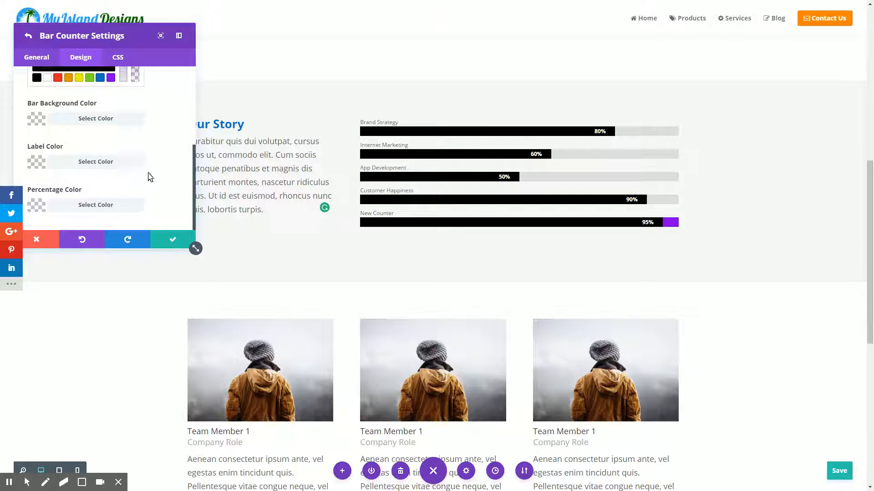
pyautogui.click(41, 122)
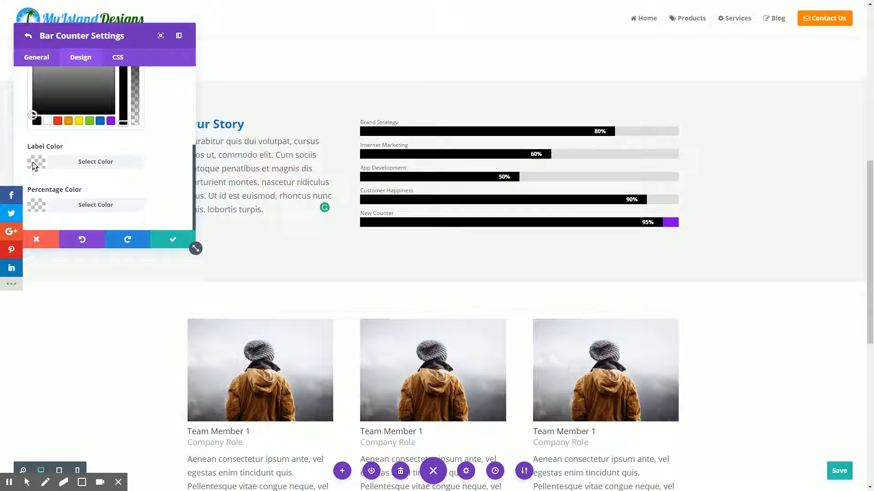
pyautogui.click(57, 121)
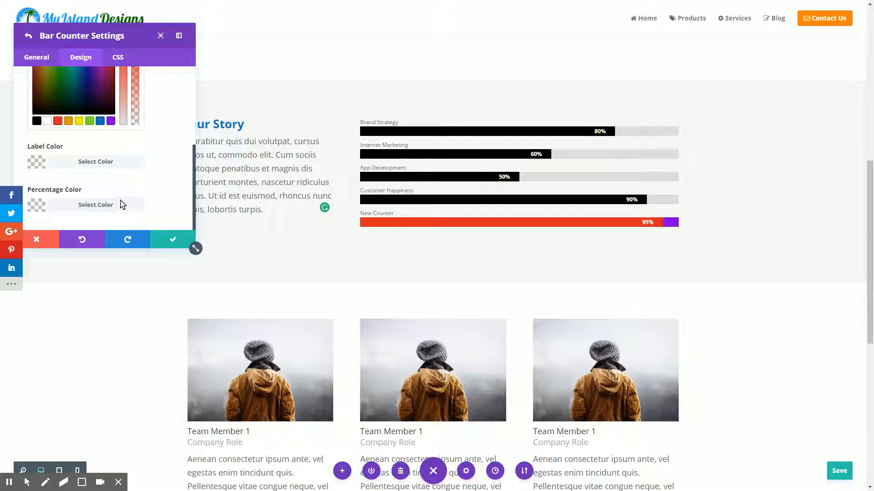
# - Try several preset percentage colors on "New Counter", settle on green (#7cda24), and accept the item's and the bar counters' settings
pyautogui.click(36, 206)
pyautogui.click(80, 208)
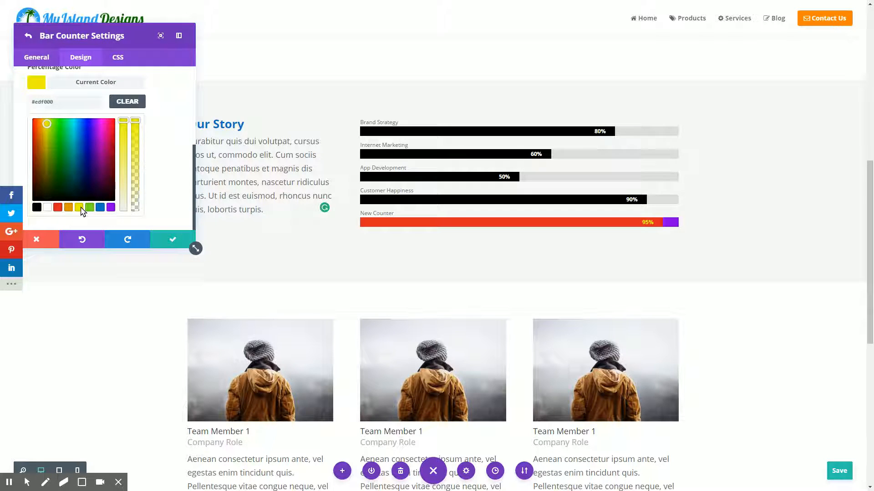
pyautogui.click(89, 208)
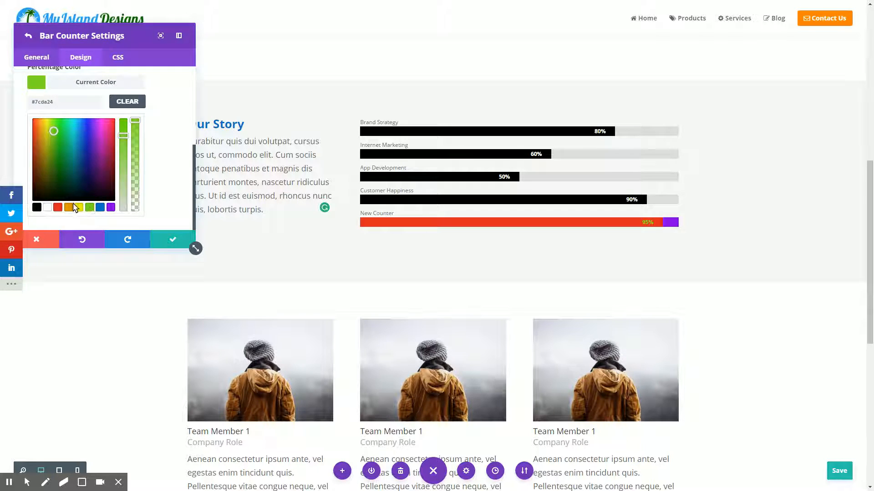
pyautogui.click(57, 209)
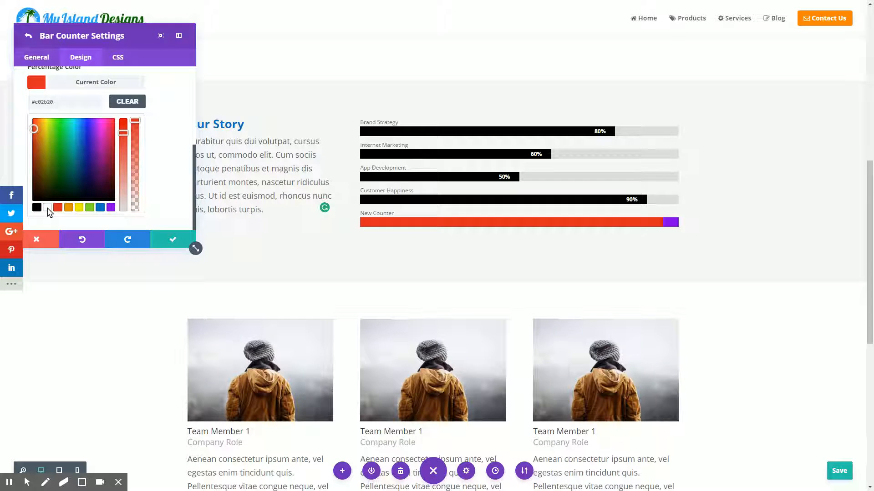
pyautogui.click(47, 208)
pyautogui.click(38, 209)
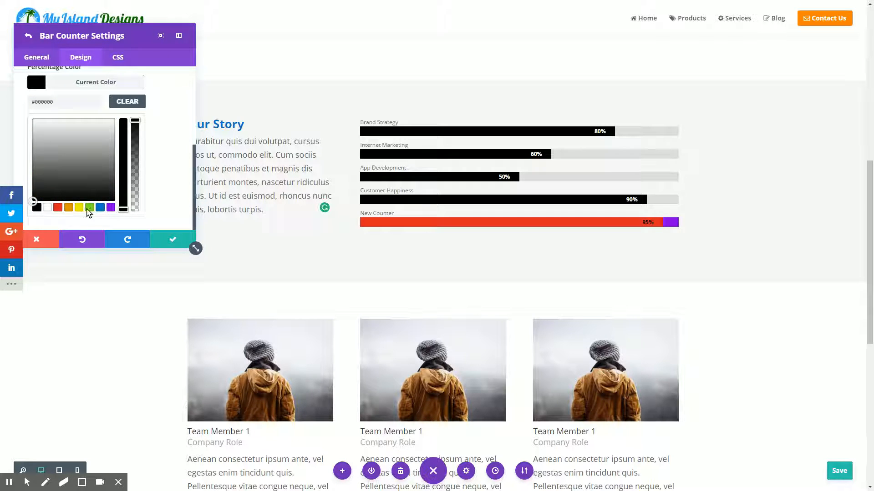
pyautogui.click(89, 208)
pyautogui.click(173, 243)
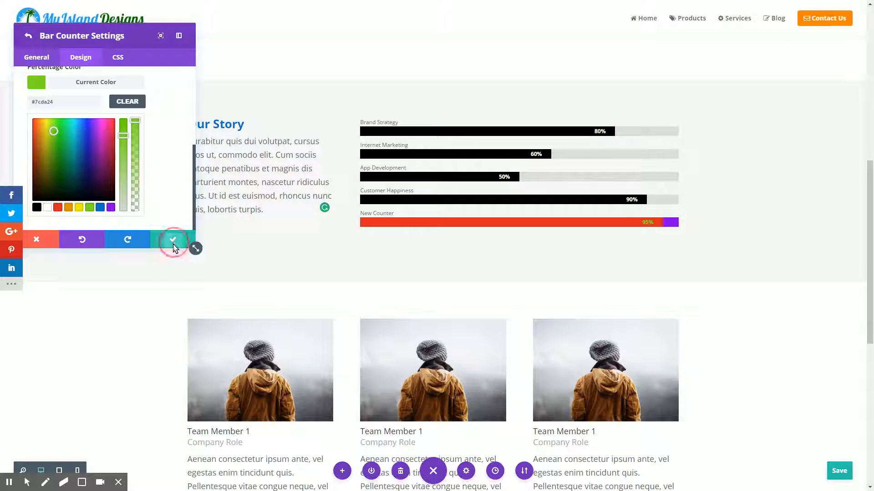
pyautogui.click(172, 245)
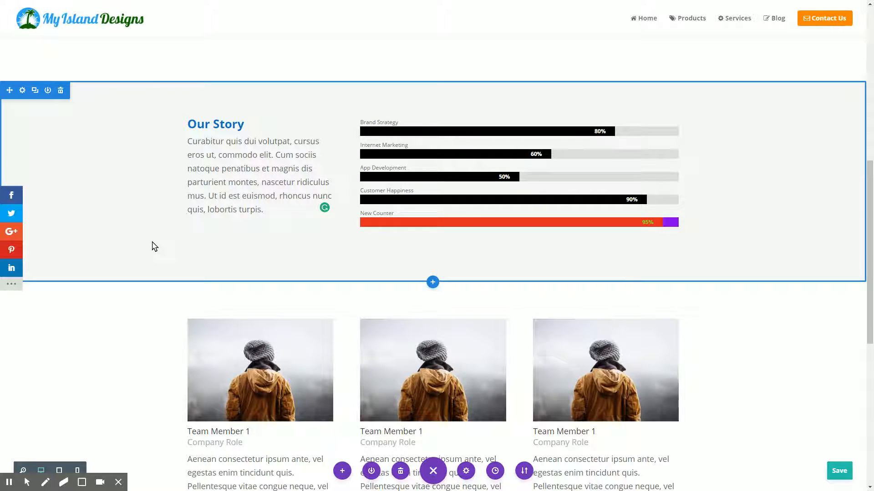
# - Replace the first team member's image with the yellow car photo from the media library
pyautogui.scroll(-6, 155, 246)
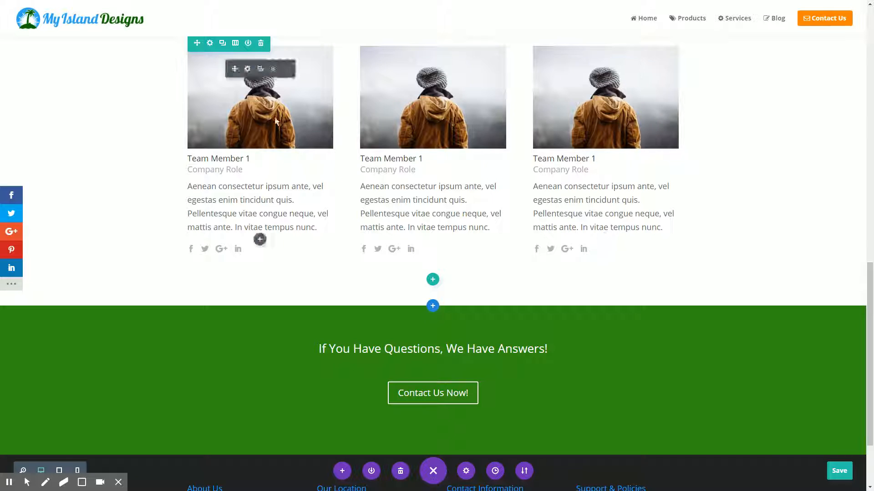
pyautogui.scroll(3, 219, 230)
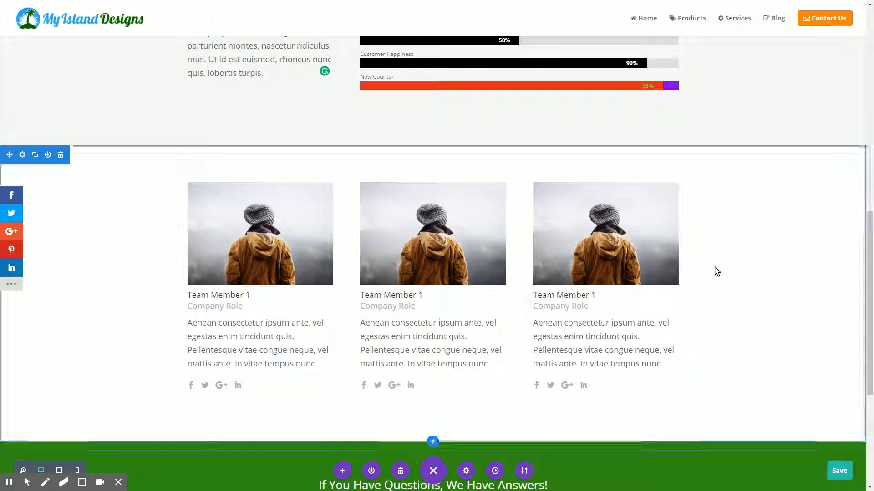
pyautogui.scroll(-1, 149, 271)
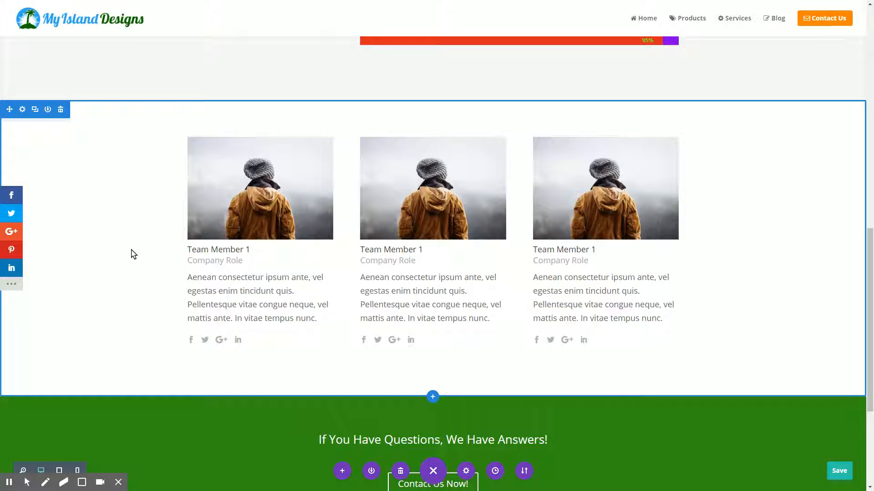
pyautogui.scroll(-2, 255, 230)
pyautogui.scroll(2, 273, 230)
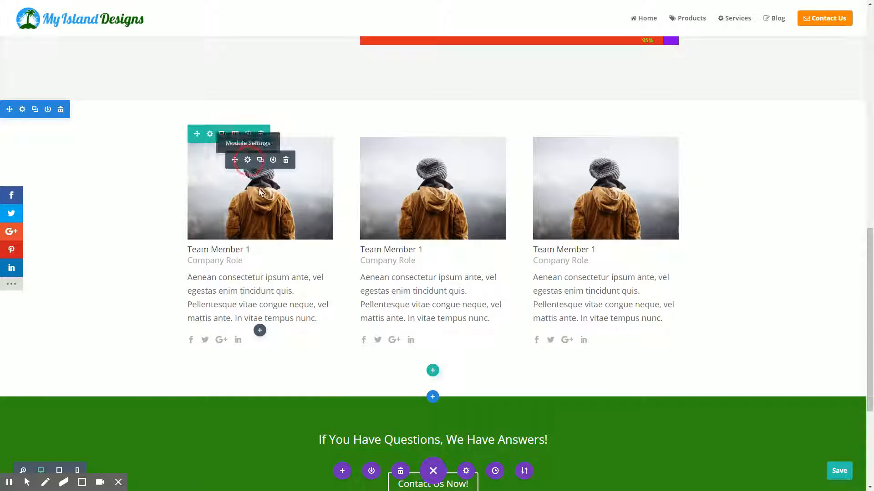
pyautogui.click(248, 160)
pyautogui.scroll(-2, 91, 155)
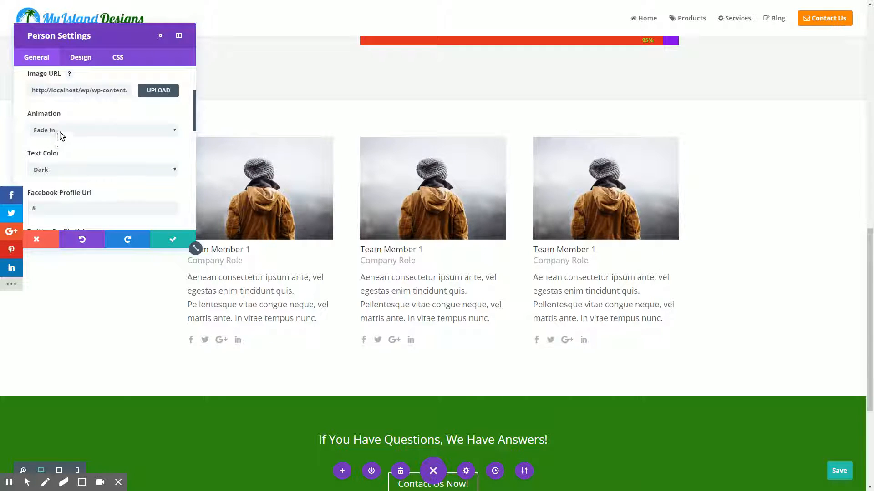
pyautogui.scroll(1, 61, 132)
pyautogui.click(159, 136)
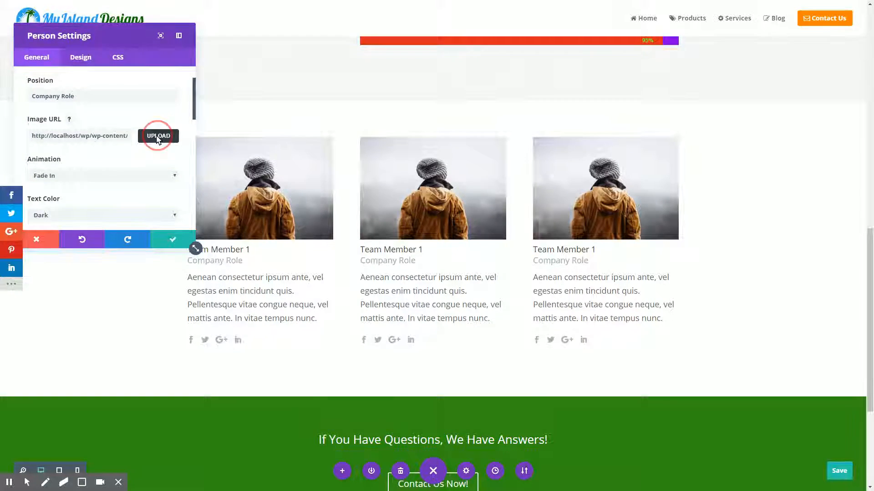
pyautogui.scroll(-4, 254, 300)
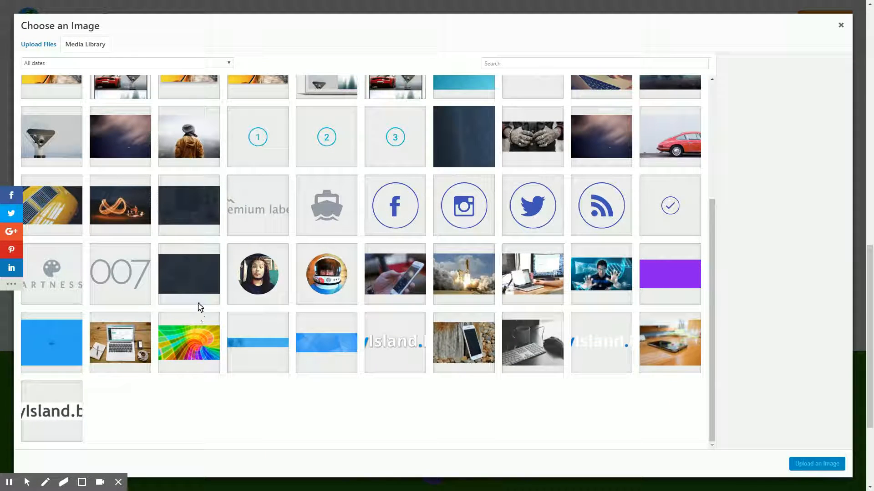
pyautogui.scroll(4, 198, 300)
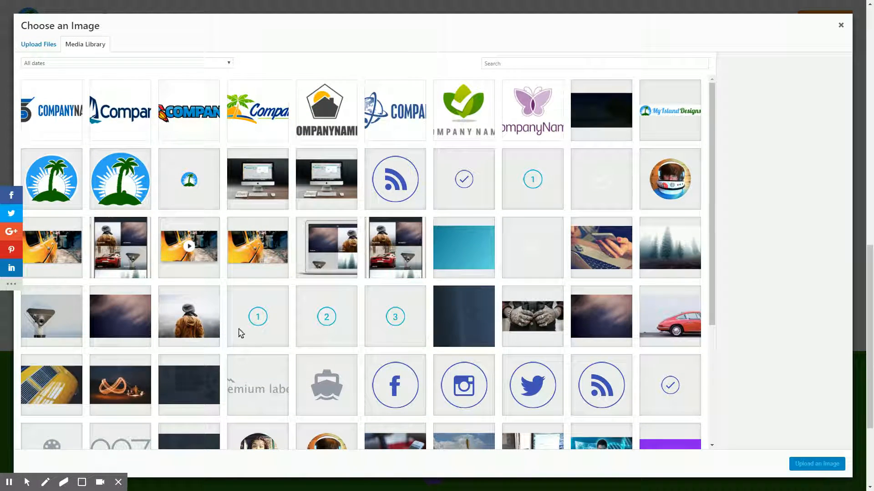
pyautogui.click(267, 254)
pyautogui.click(816, 464)
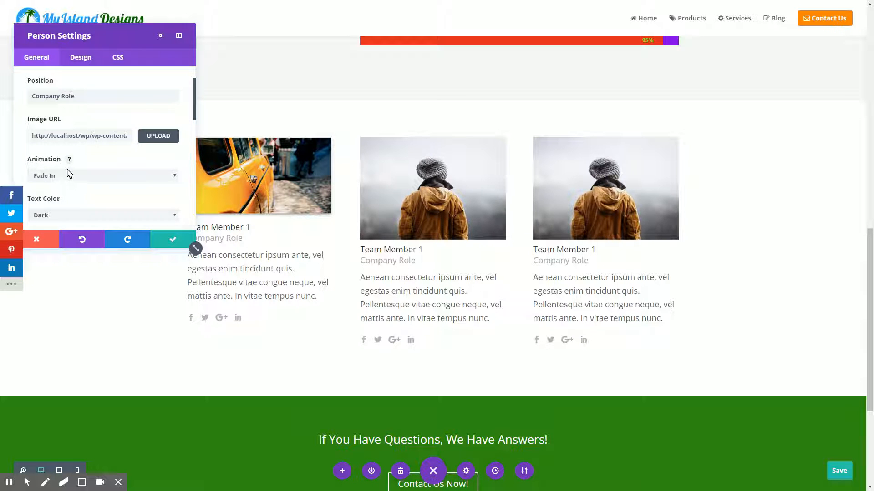
# - Set the first team member's image back to the media library photo of the person in the knit hat and mustard jacket
pyautogui.click(153, 136)
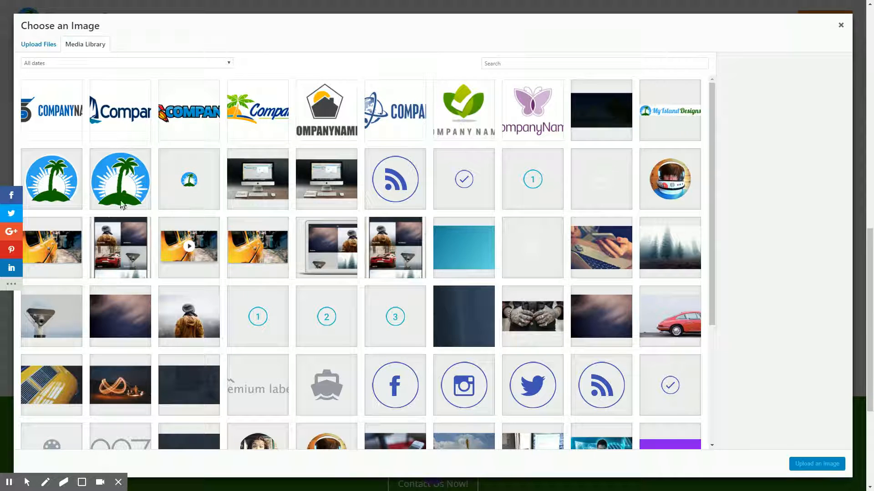
pyautogui.click(204, 343)
pyautogui.click(817, 463)
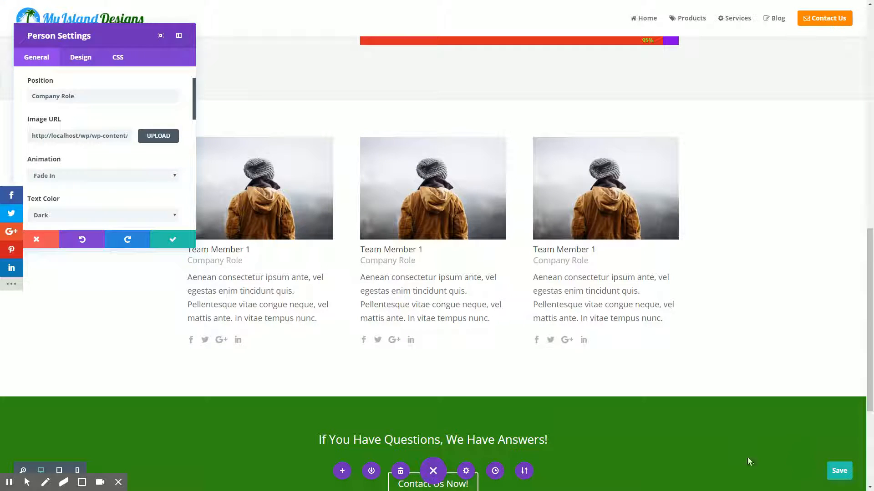
# - Examine the first team member's name, position, social profile URL and description fields, and accept the person settings
pyautogui.scroll(1, 63, 114)
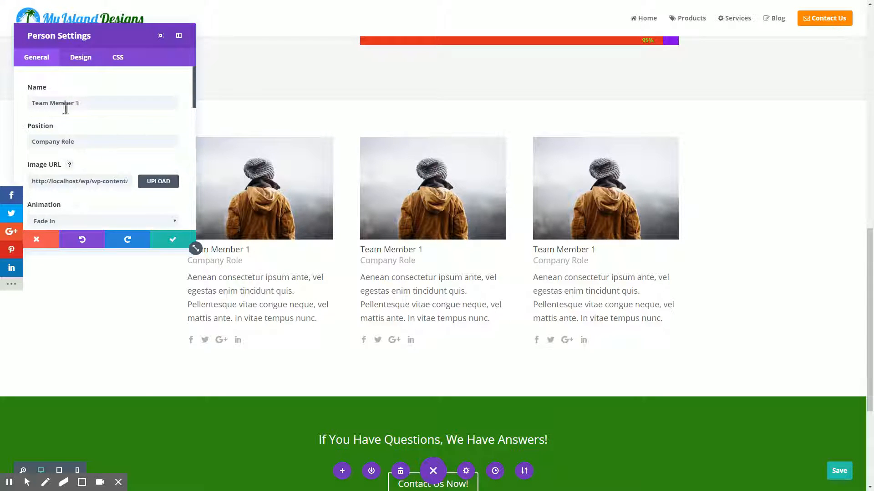
pyautogui.click(92, 104)
pyautogui.moveTo(92, 104); pyautogui.dragTo(23, 111)
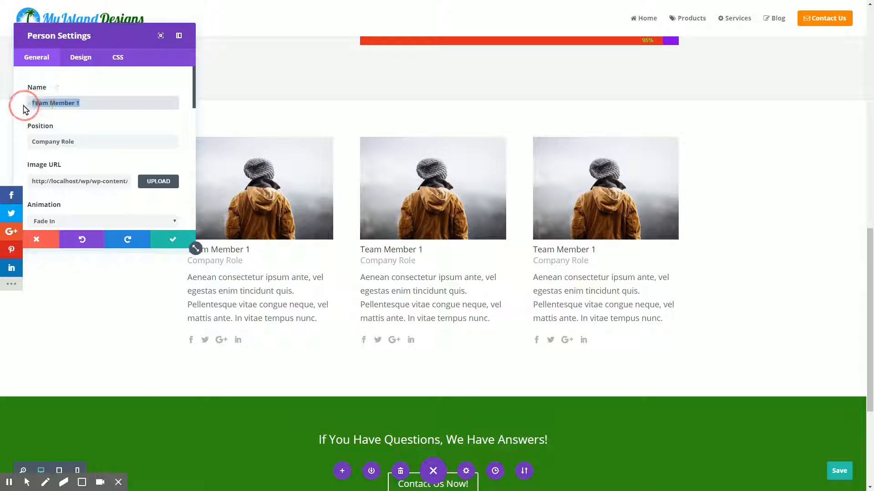
pyautogui.moveTo(79, 139); pyautogui.dragTo(8, 141)
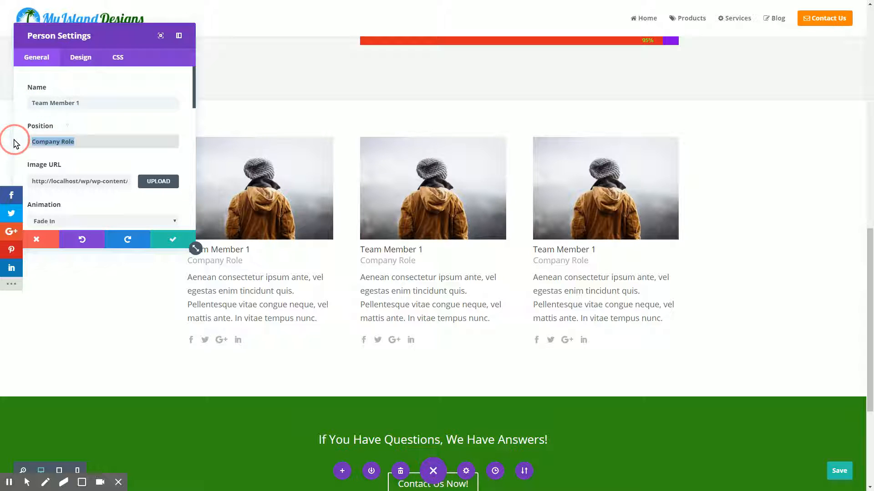
pyautogui.scroll(-3, 101, 192)
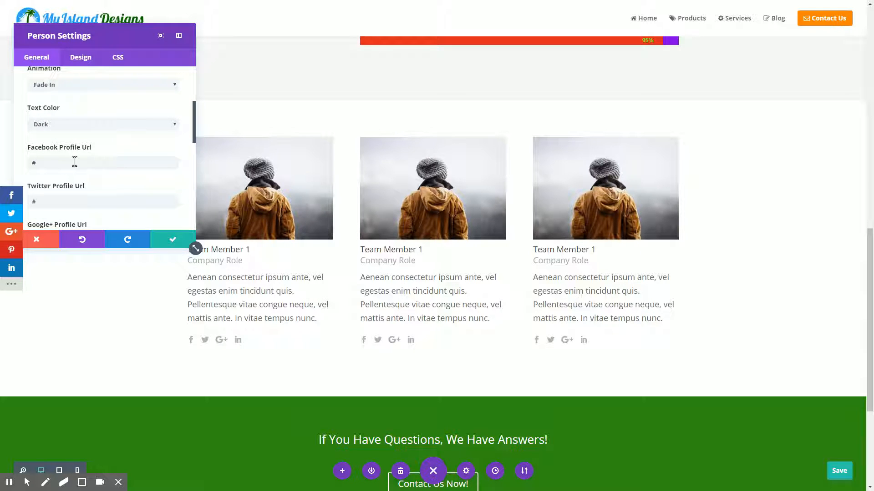
pyautogui.scroll(-2, 71, 153)
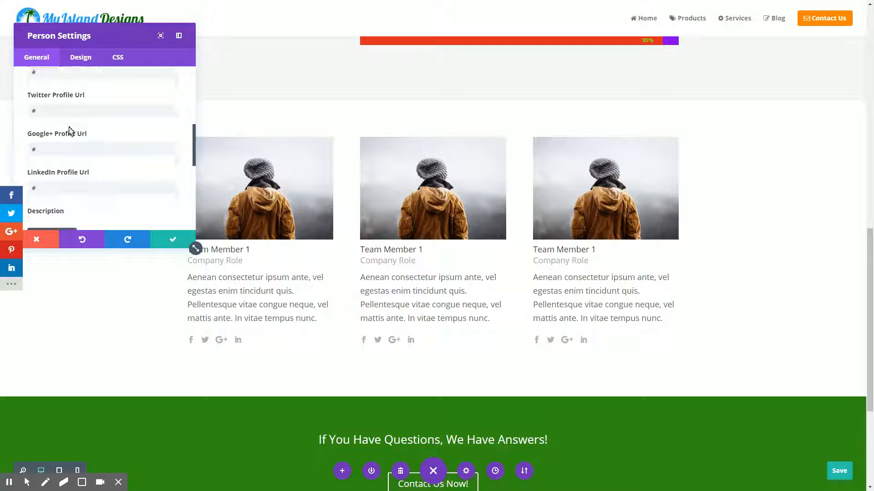
pyautogui.scroll(-1, 91, 141)
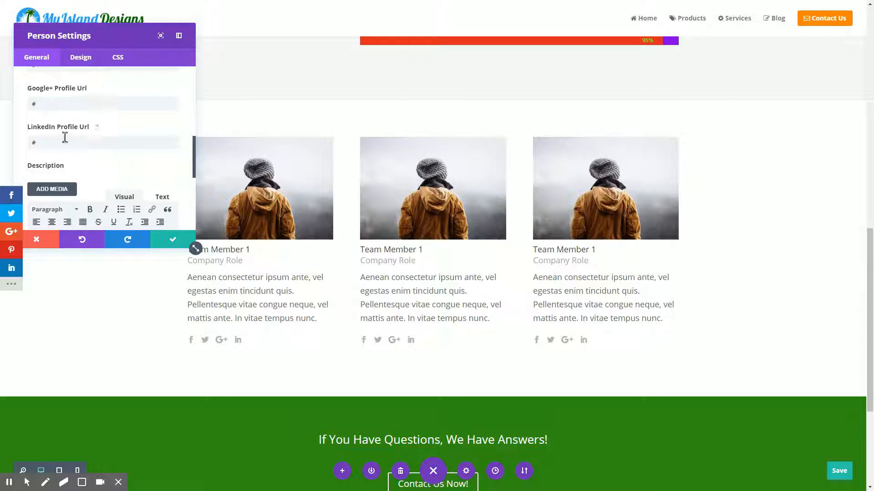
pyautogui.scroll(-2, 112, 168)
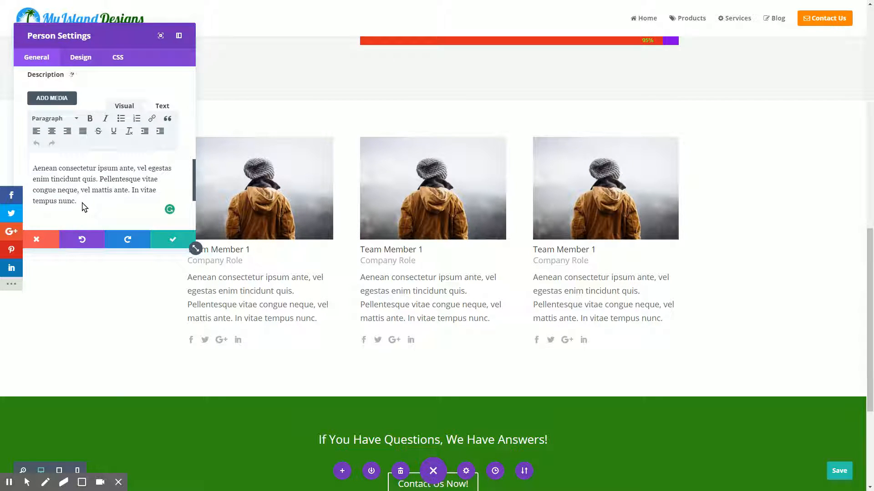
pyautogui.moveTo(83, 207); pyautogui.dragTo(30, 164)
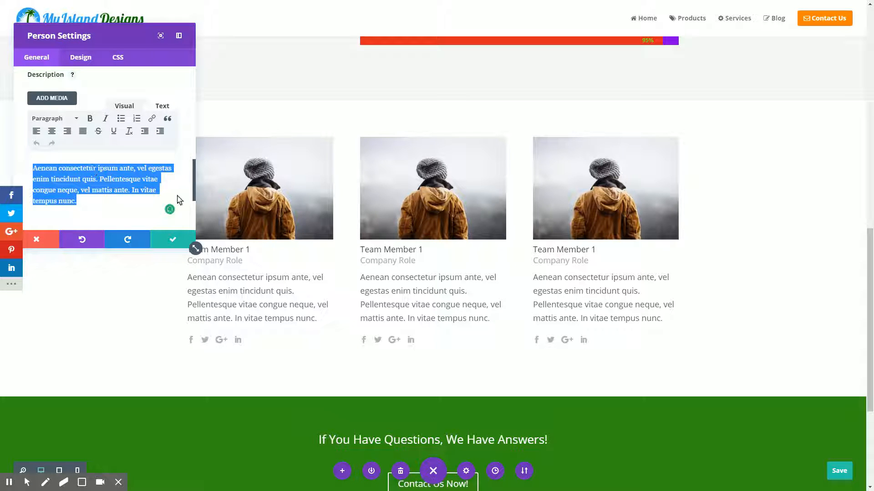
pyautogui.moveTo(196, 188); pyautogui.dragTo(200, 86)
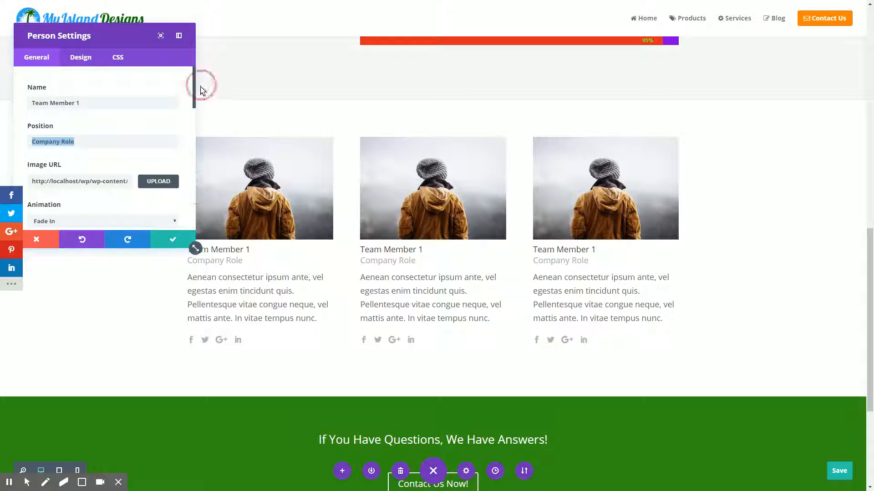
pyautogui.click(175, 241)
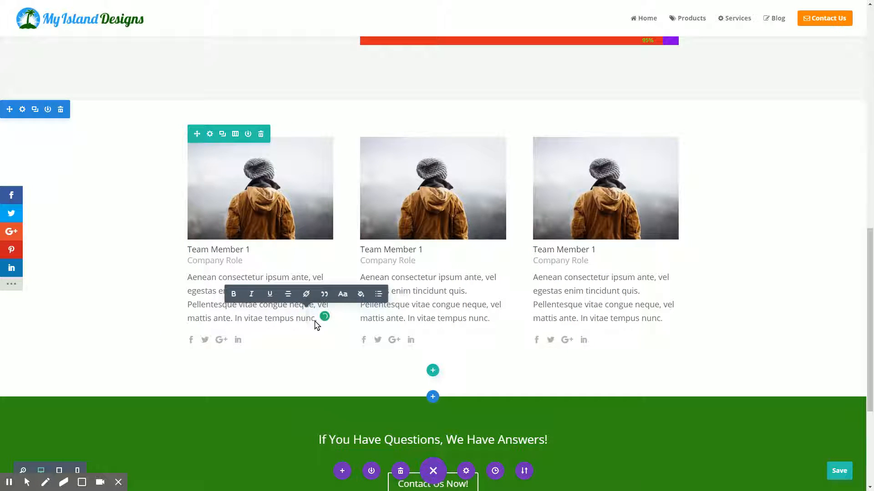
# - Select the first team member's description and company role directly on the page, and place the text cursor in the description
pyautogui.moveTo(314, 321); pyautogui.dragTo(189, 278)
pyautogui.click(243, 263)
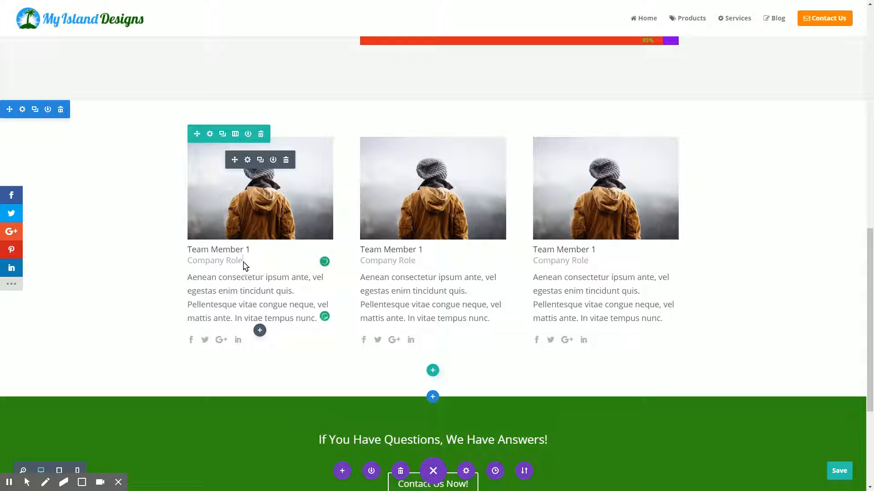
pyautogui.moveTo(243, 263); pyautogui.dragTo(187, 260)
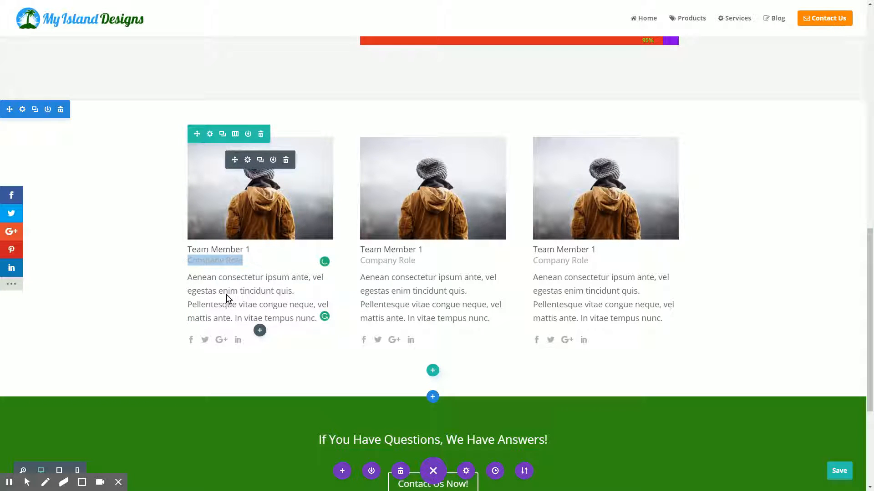
pyautogui.scroll(-1, 218, 296)
pyautogui.click(232, 272)
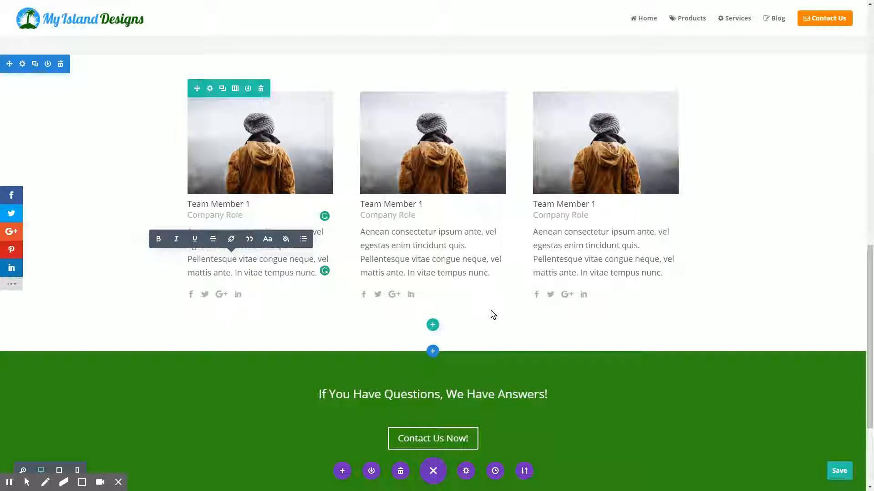
# - Examine the call to action's title, button URL, button text, text options and content settings, and accept the module settings
pyautogui.scroll(-2, 493, 314)
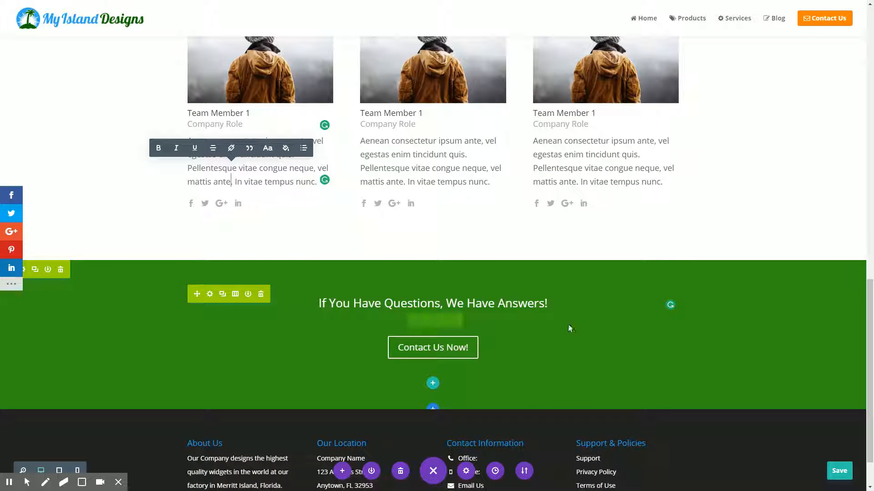
pyautogui.click(346, 305)
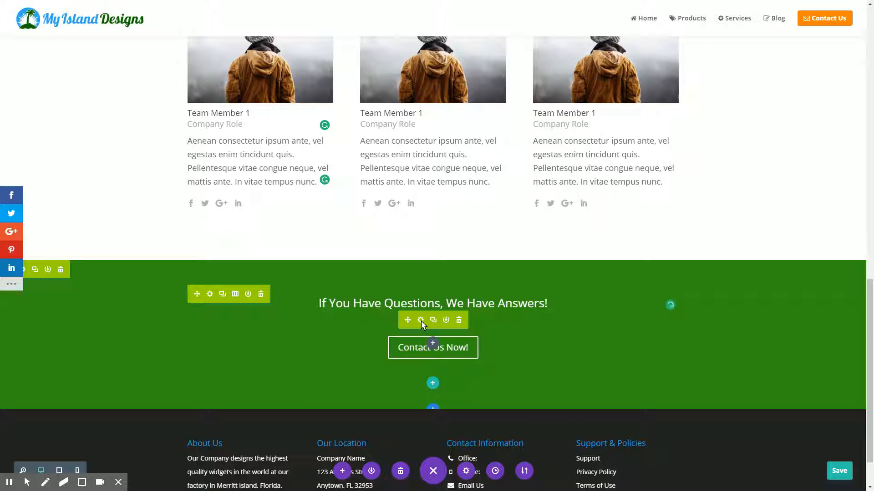
pyautogui.click(420, 321)
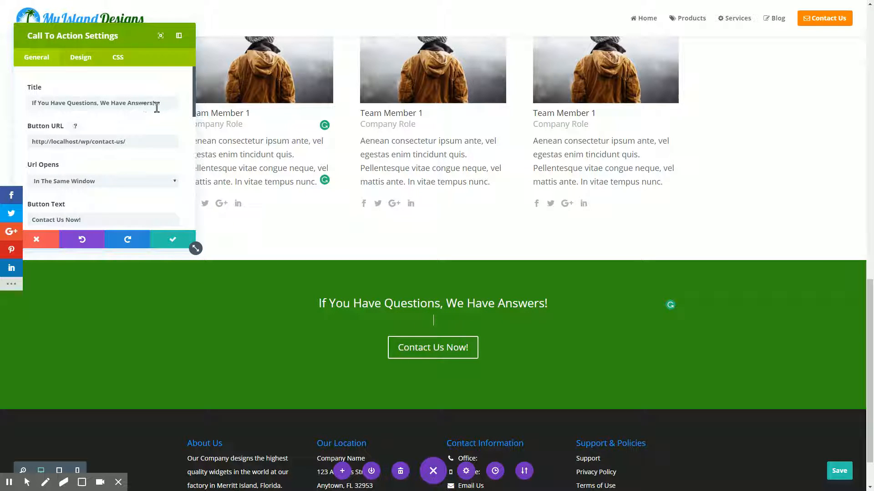
pyautogui.moveTo(166, 103); pyautogui.dragTo(28, 104)
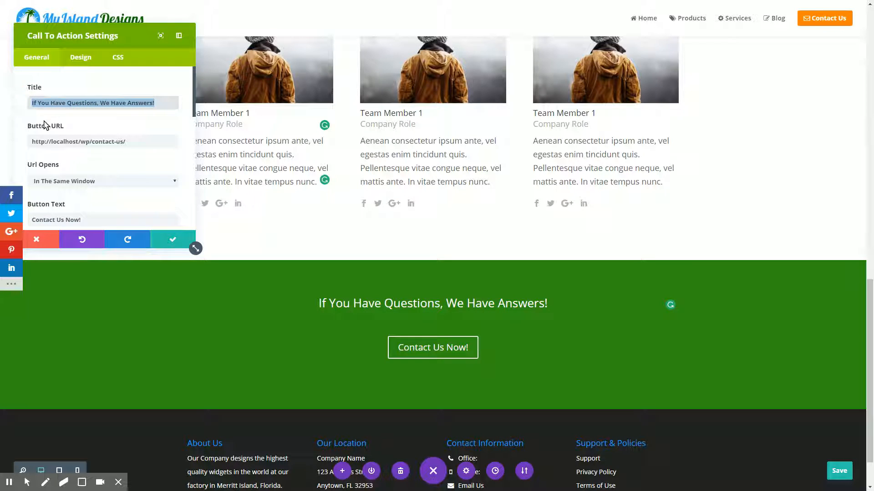
pyautogui.scroll(-2, 112, 196)
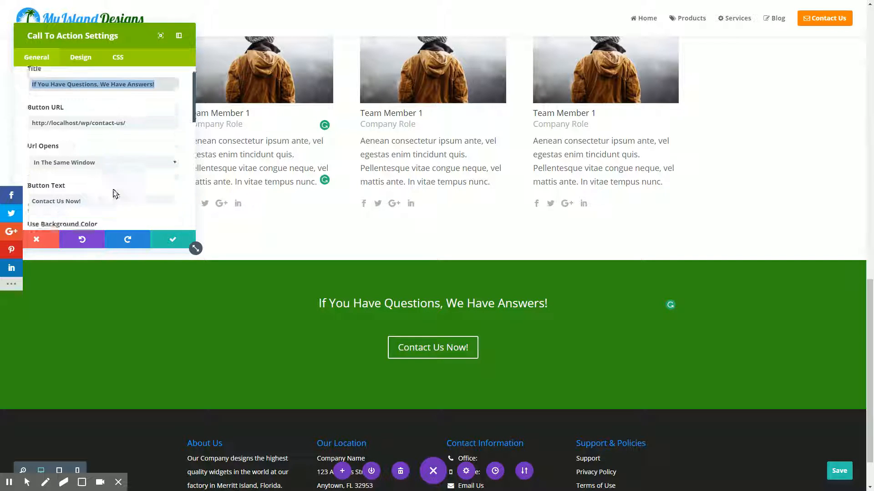
pyautogui.scroll(-4, 129, 166)
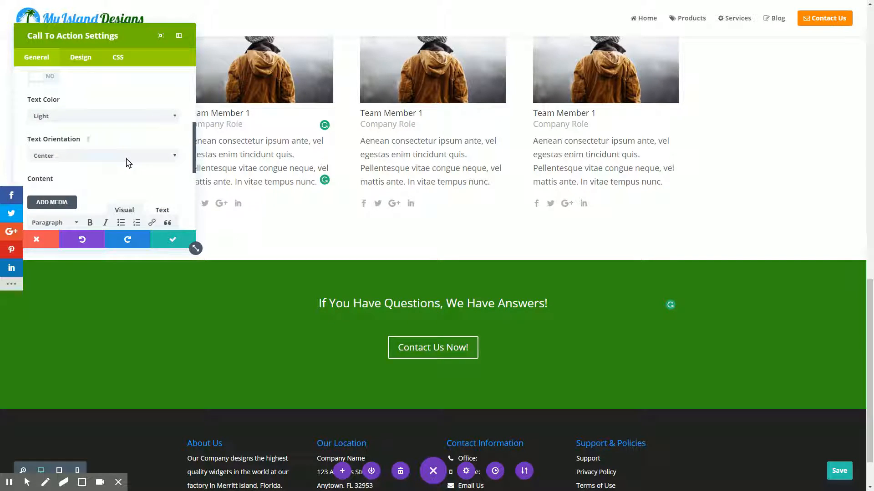
pyautogui.scroll(-1, 128, 164)
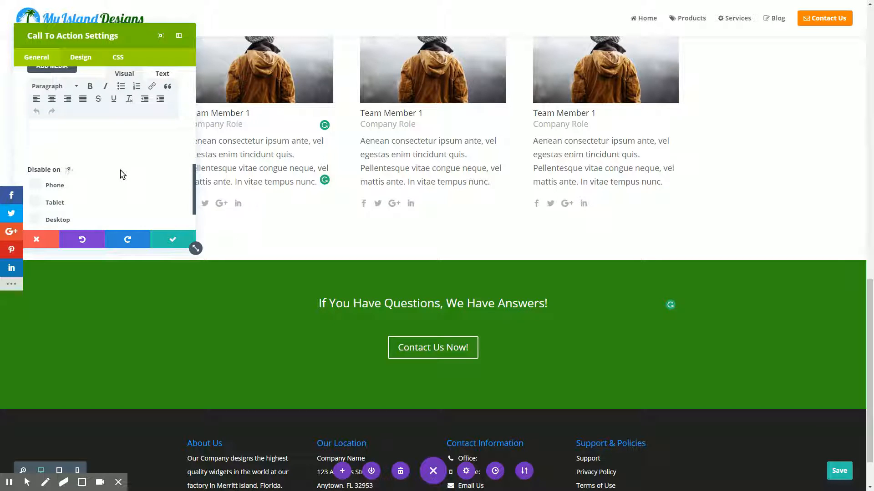
pyautogui.scroll(-1, 122, 174)
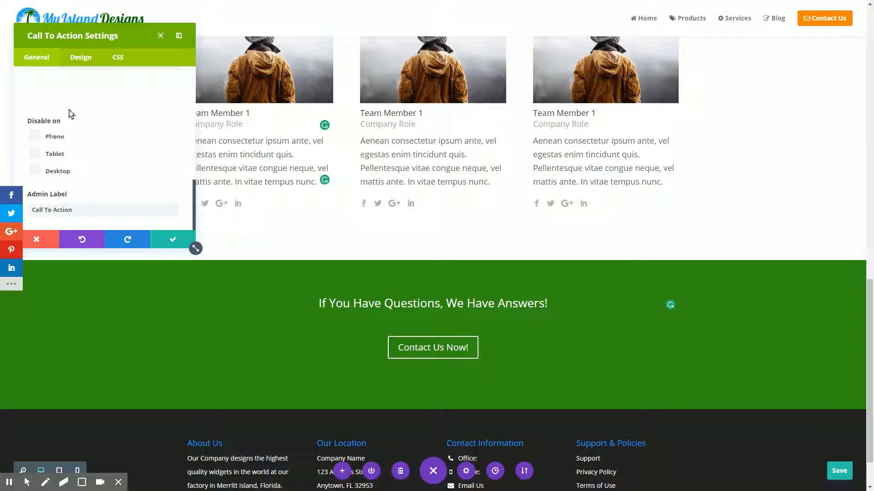
pyautogui.scroll(6, 100, 148)
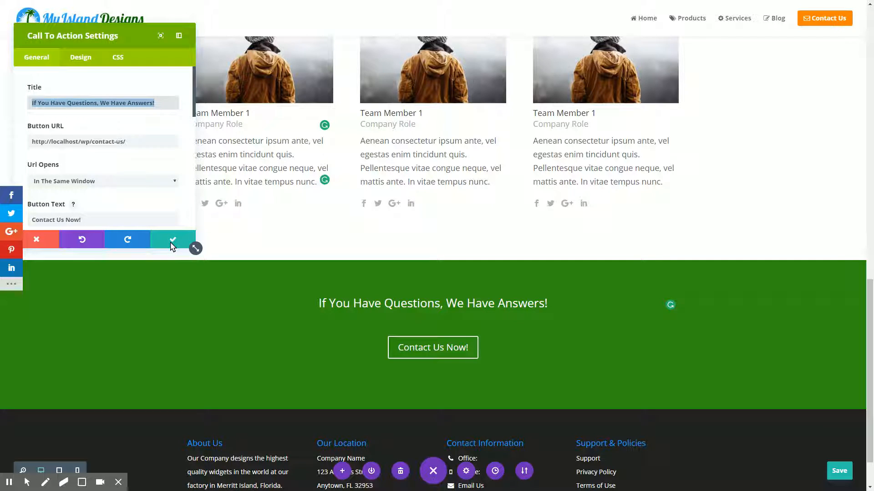
pyautogui.click(98, 102)
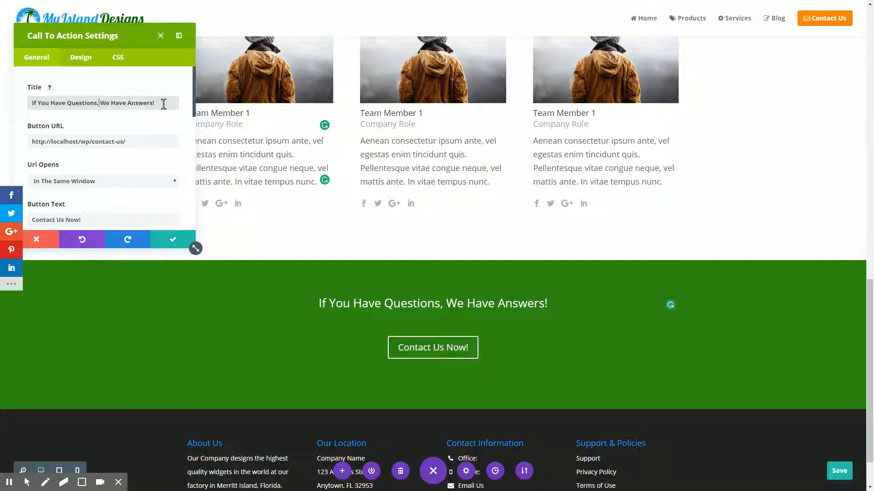
pyautogui.moveTo(164, 104); pyautogui.dragTo(15, 95)
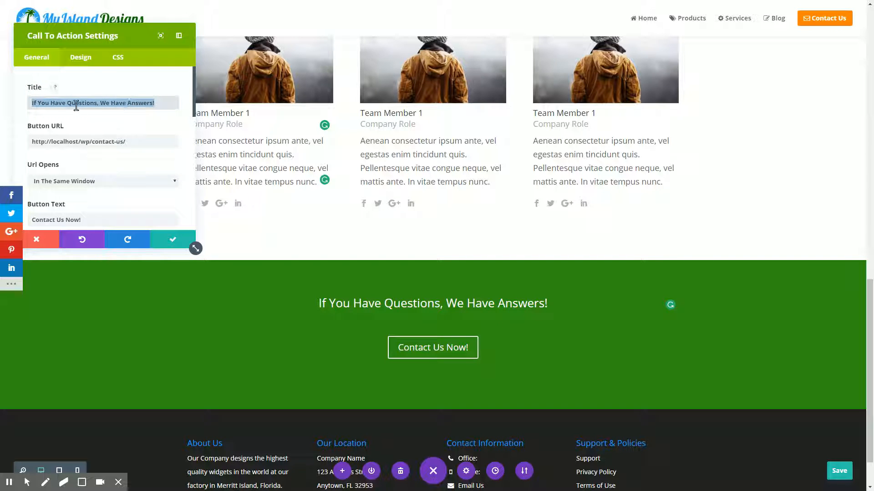
pyautogui.click(171, 240)
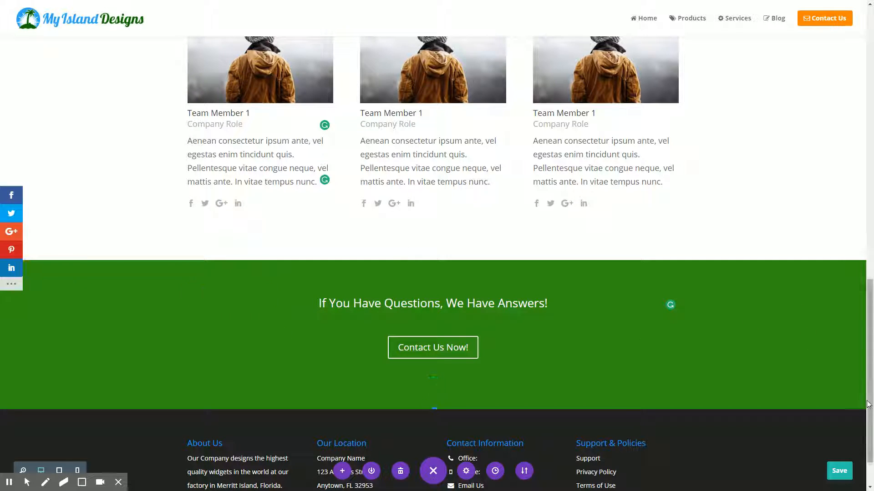
# - Review the page's sections from slider to call to action, and view the option for saving the page to the Divi Library
pyautogui.moveTo(870, 403); pyautogui.dragTo(869, 420)
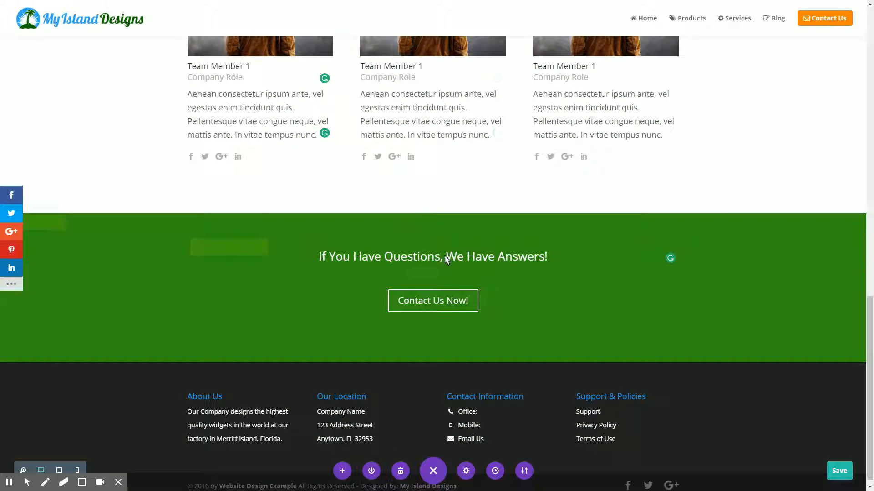
pyautogui.scroll(6, 204, 280)
pyautogui.scroll(8, 205, 280)
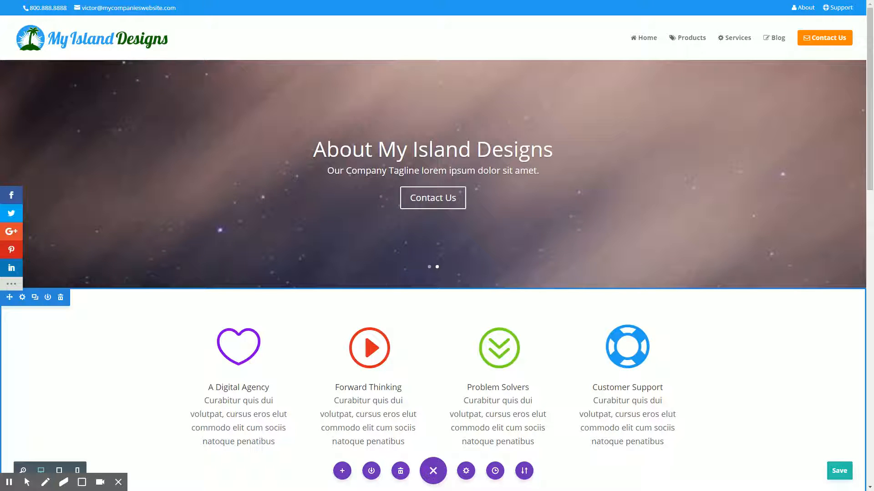
pyautogui.scroll(-3, 706, 347)
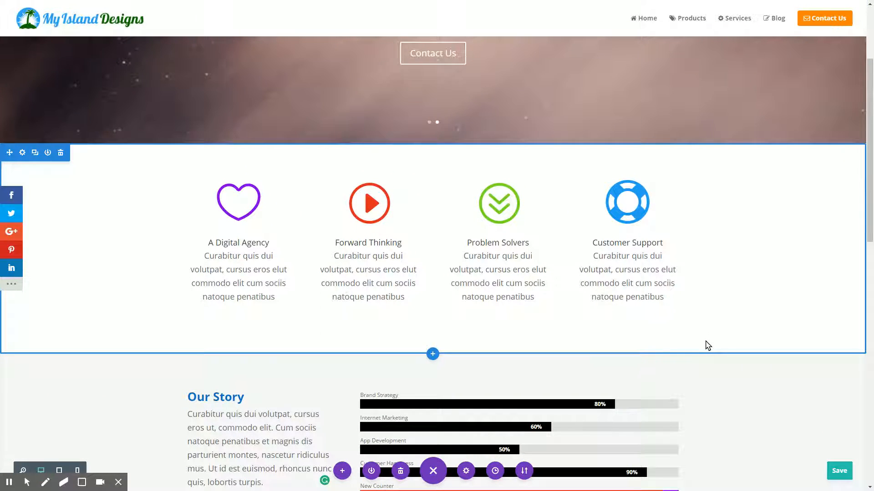
pyautogui.scroll(-4, 698, 334)
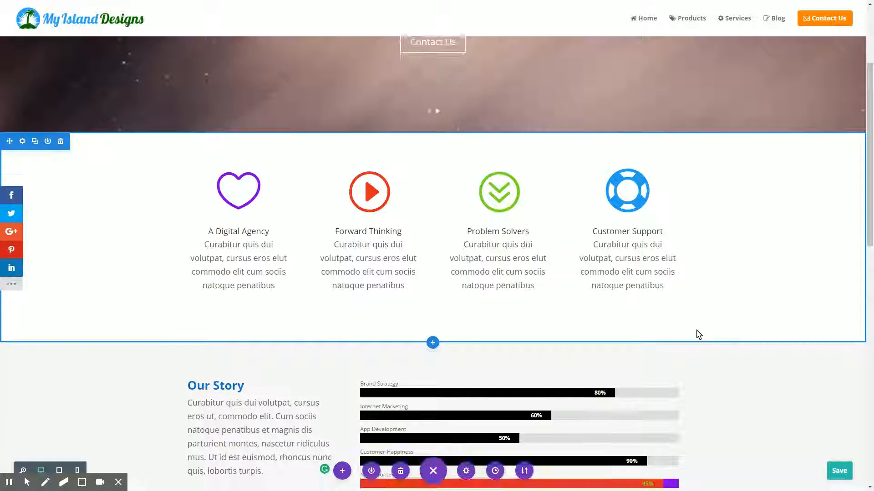
pyautogui.scroll(-6, 714, 341)
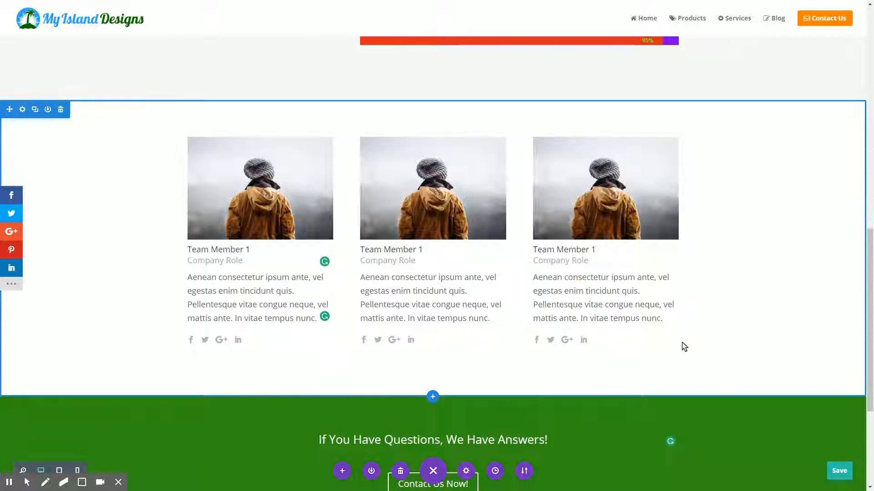
pyautogui.click(371, 471)
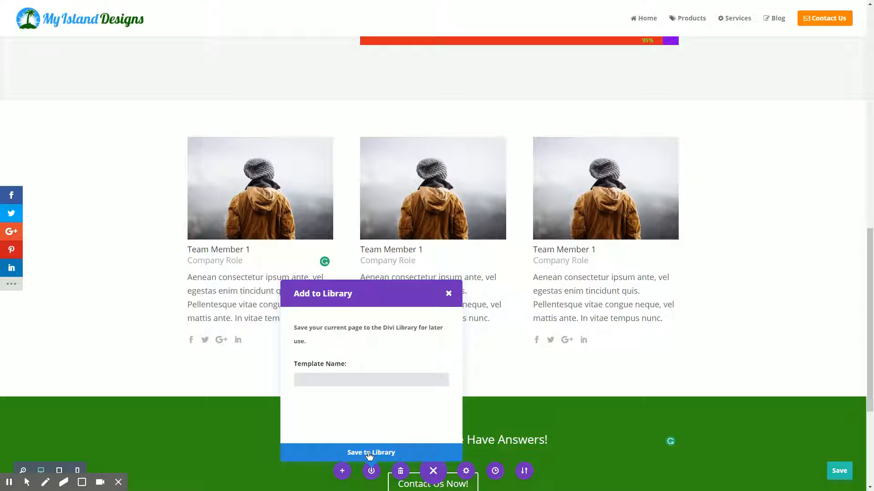
pyautogui.click(449, 294)
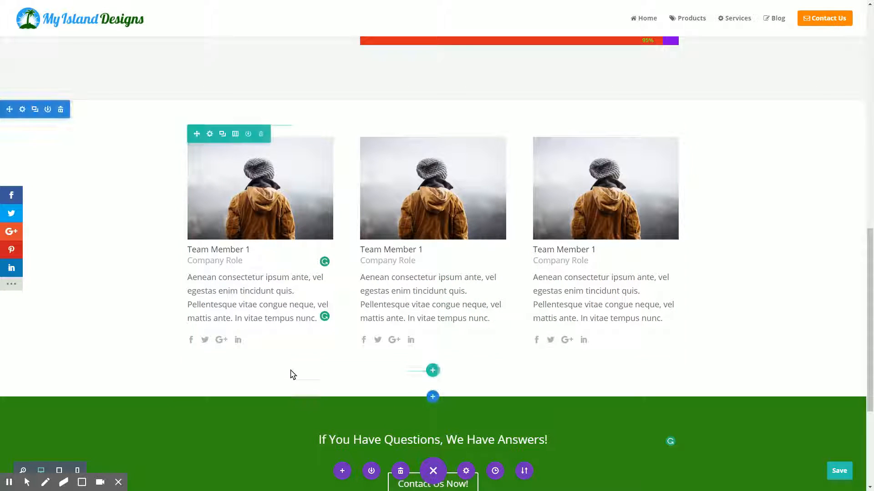
# - Browse the predefined layouts, and load the saved Basic Page Template from the library with existing content replaced
pyautogui.click(341, 471)
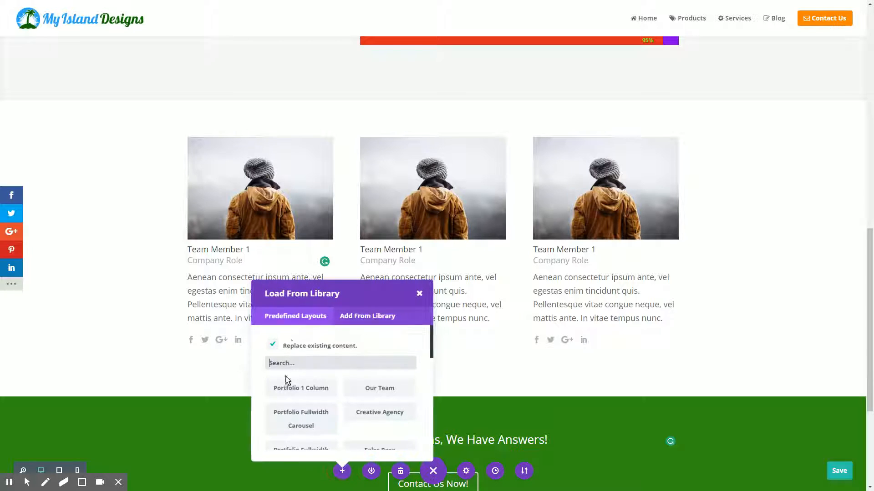
pyautogui.scroll(-5, 337, 366)
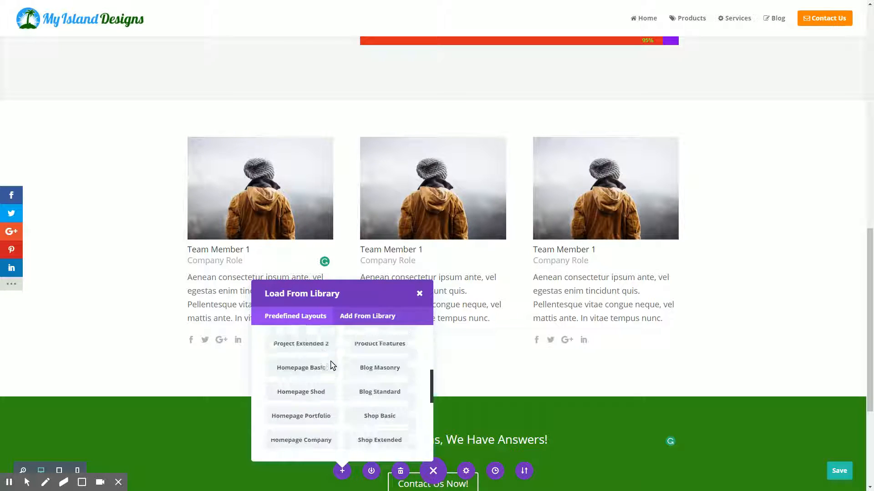
pyautogui.scroll(-3, 331, 400)
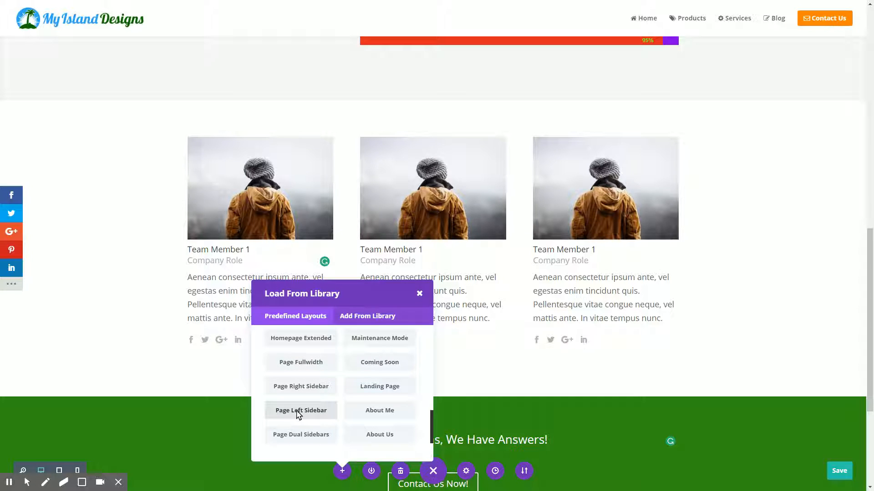
pyautogui.click(368, 316)
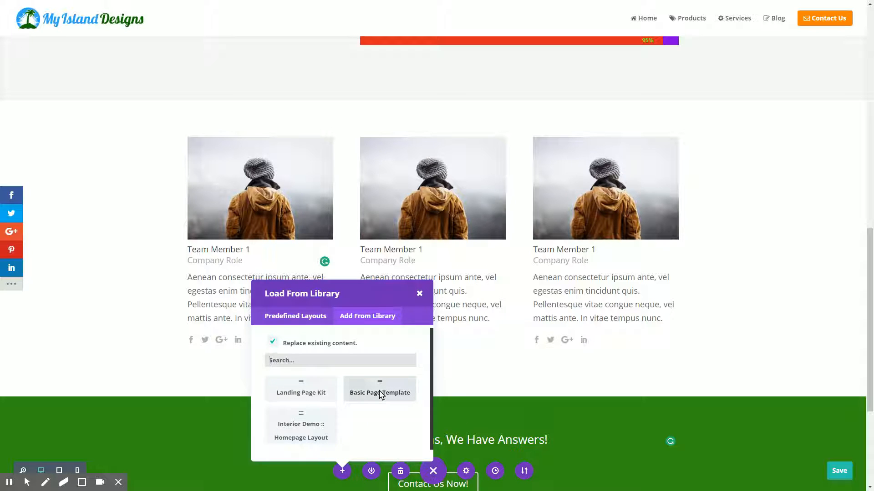
pyautogui.click(380, 394)
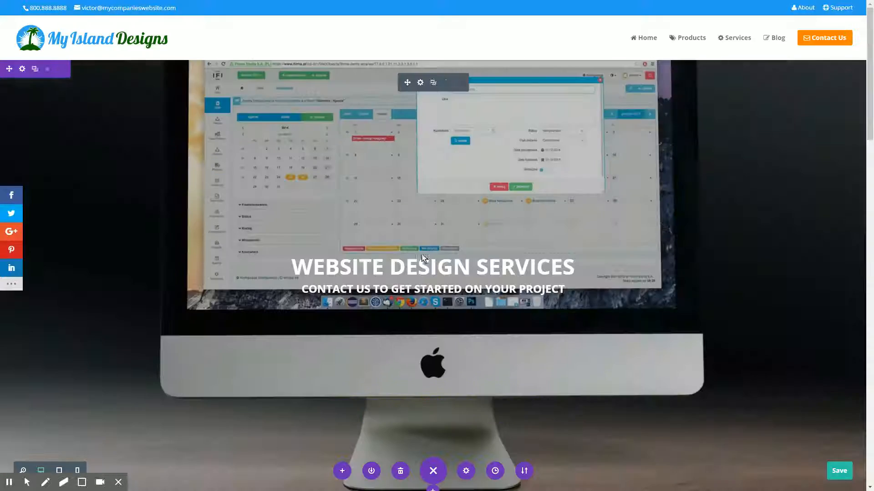
pyautogui.moveTo(869, 76); pyautogui.dragTo(867, 76)
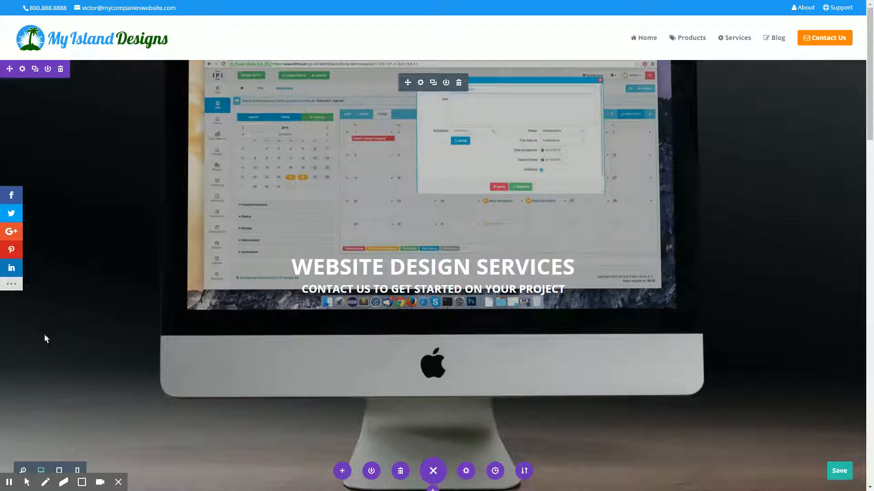
# - Revert the page to the Loaded Page state in the editing history, accept it, and save the page
pyautogui.click(495, 471)
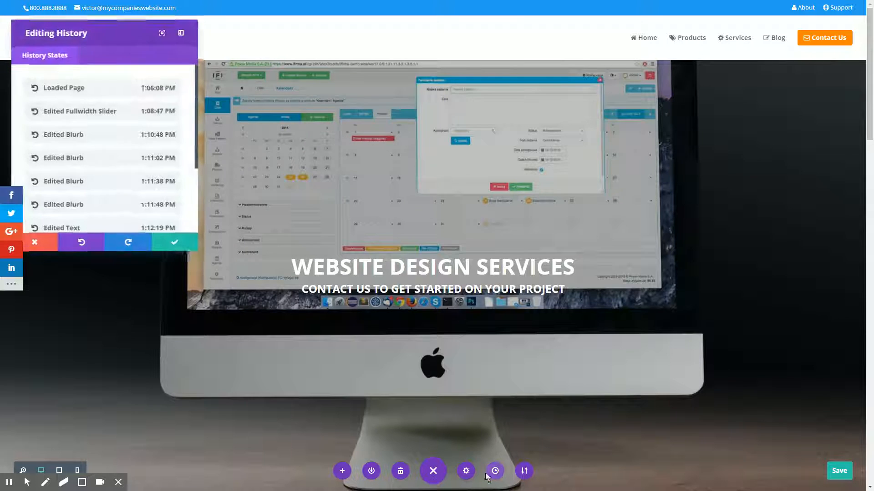
pyautogui.click(83, 242)
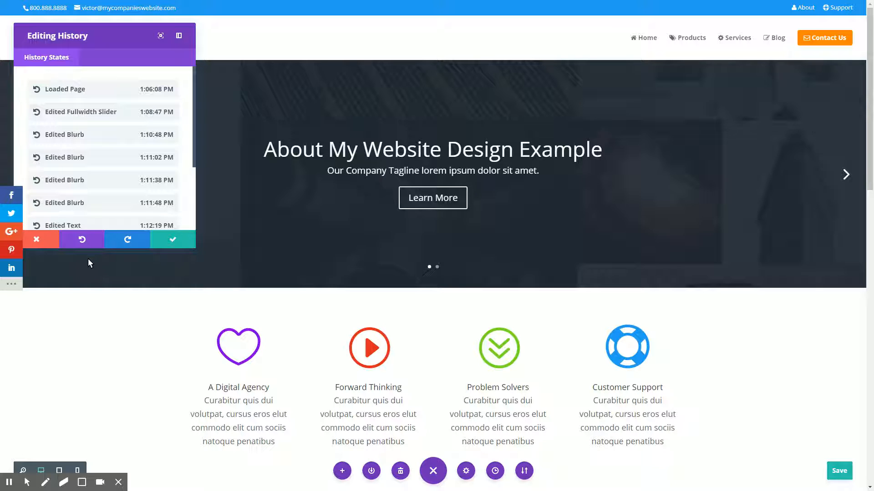
pyautogui.click(84, 241)
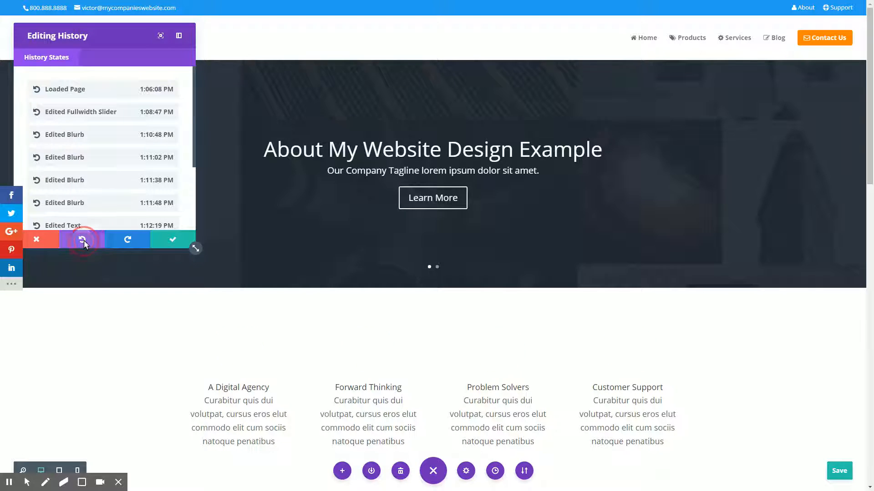
pyautogui.click(84, 241)
pyautogui.click(83, 241)
pyautogui.click(84, 242)
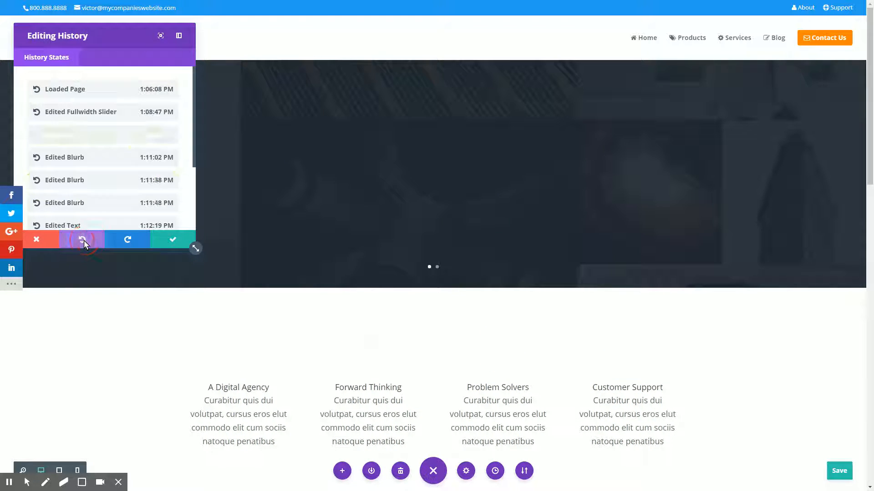
pyautogui.click(84, 241)
pyautogui.click(83, 241)
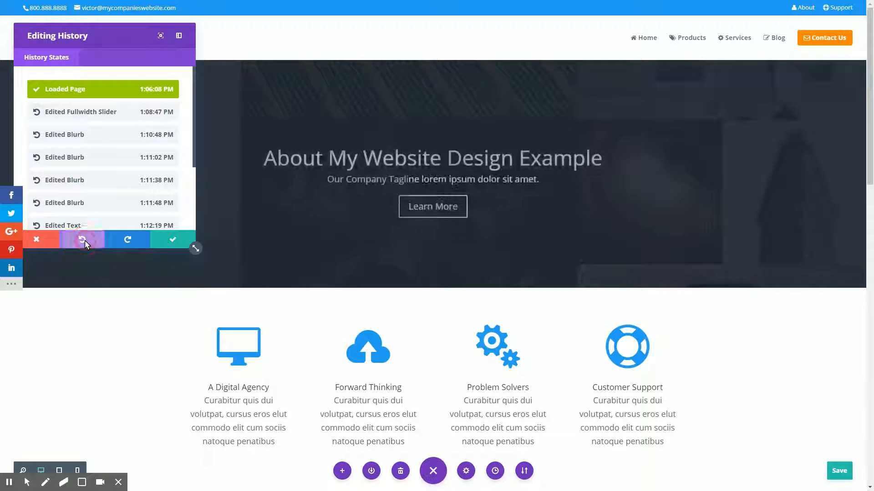
pyautogui.click(174, 240)
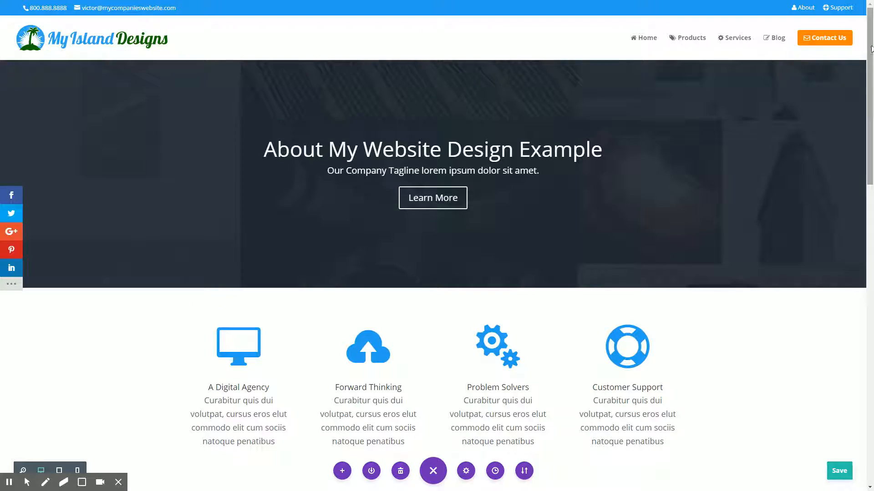
pyautogui.moveTo(871, 49)
pyautogui.mouseDown()
pyautogui.moveTo(870, 350)
pyautogui.moveTo(869, 45)
pyautogui.mouseUp()
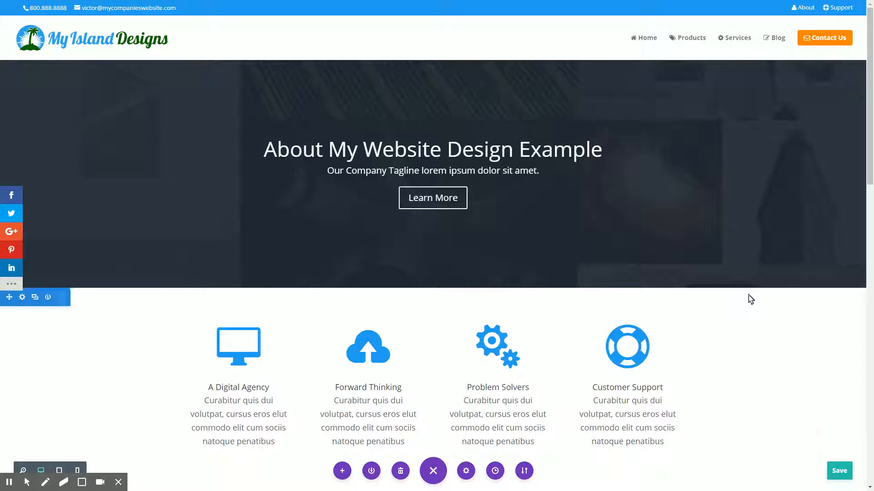
pyautogui.click(840, 473)
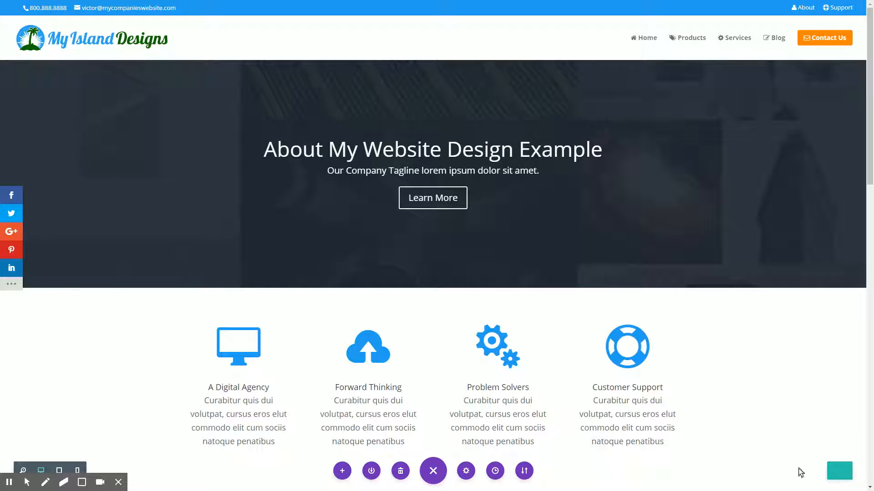